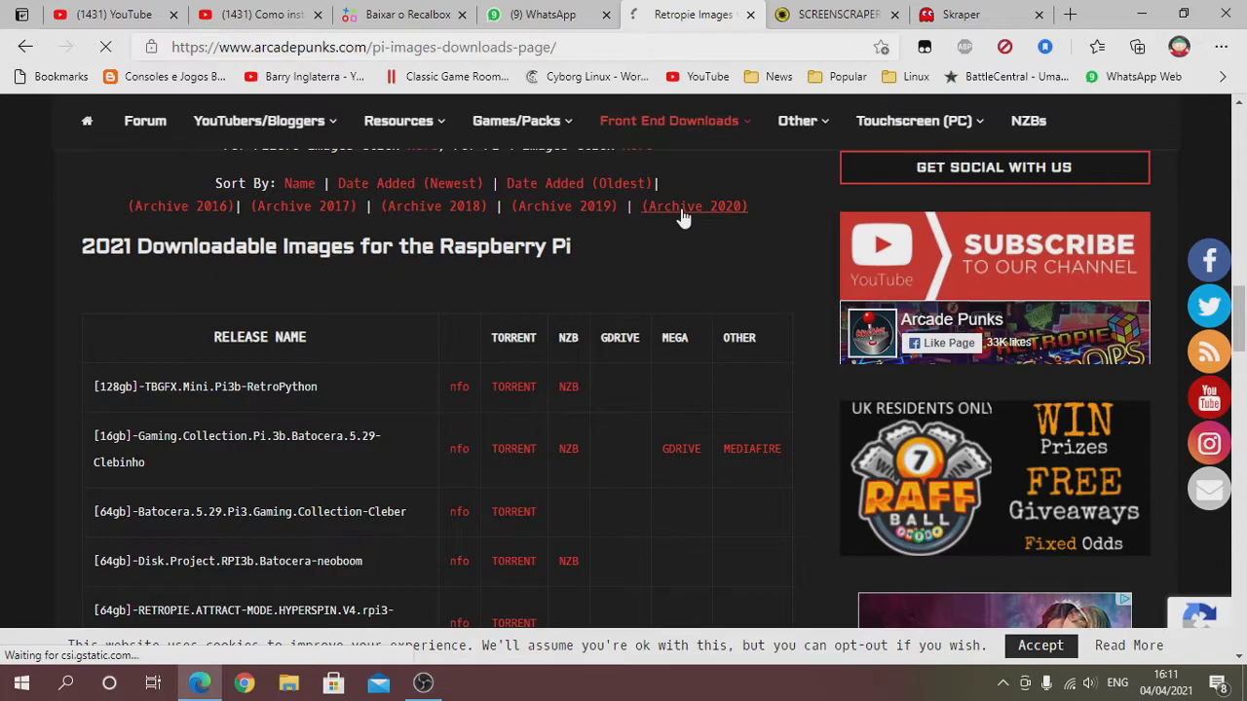
Open the 2020 Raspberry Pi image archive on Arcade Punks and look through the downloadable releases.
left_click(682, 216)
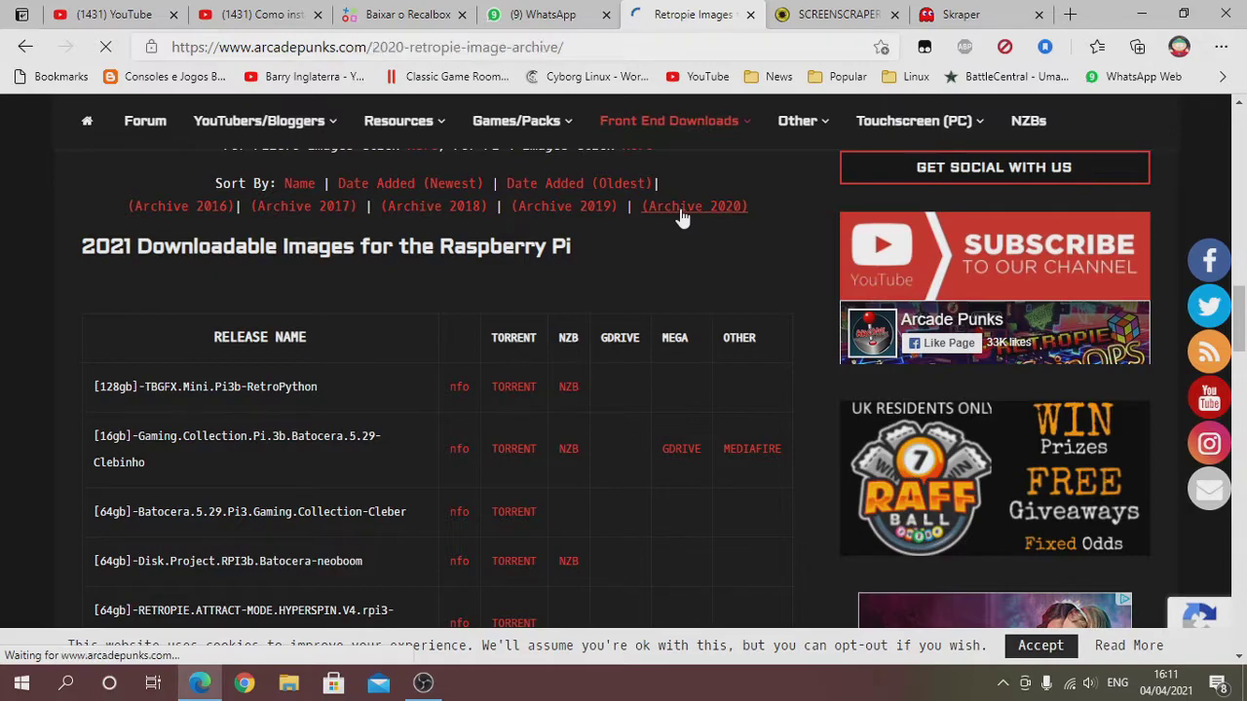
scroll(684, 224, "down", 3)
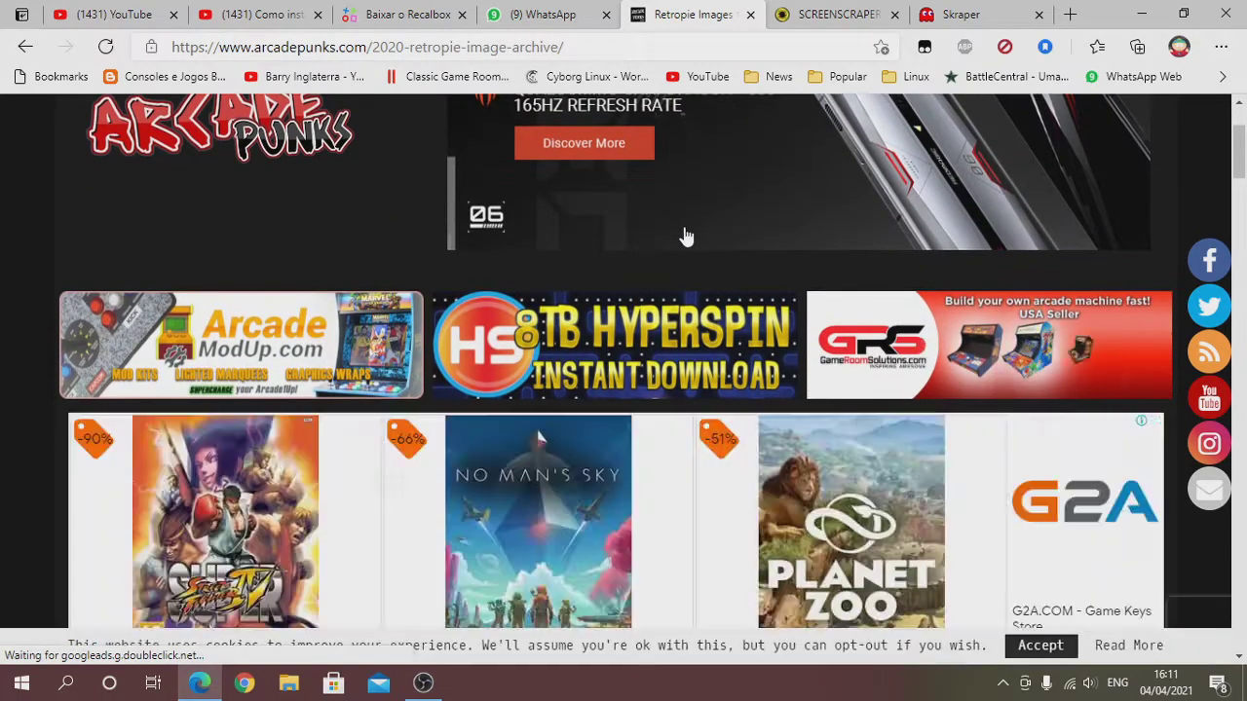
scroll(686, 236, "down", 15)
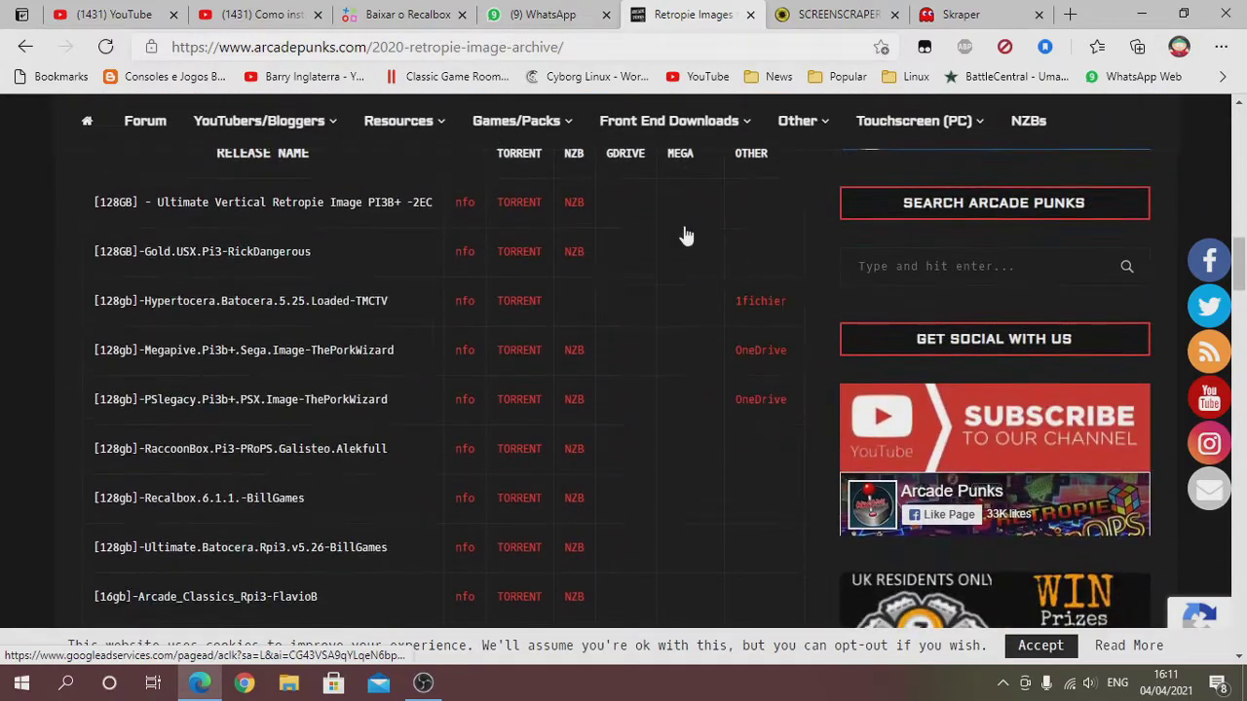
scroll(686, 236, "down", 10)
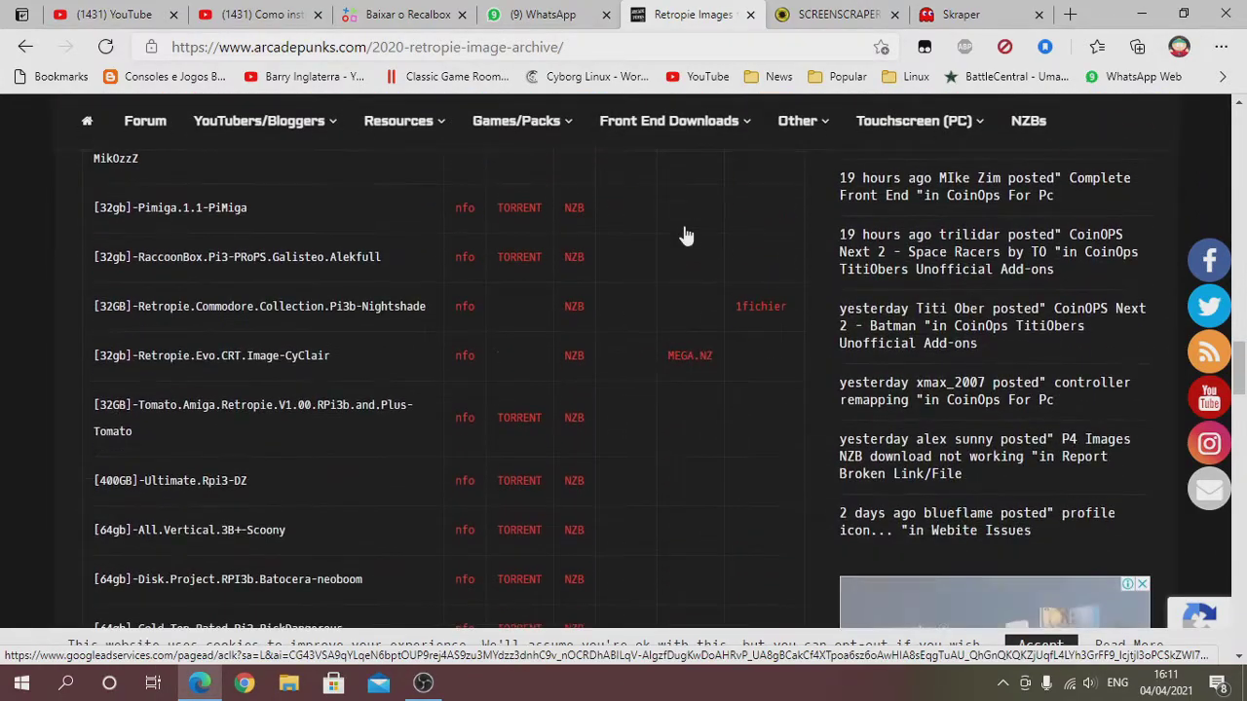
scroll(686, 236, "down", 5)
scroll(679, 235, "up", 8)
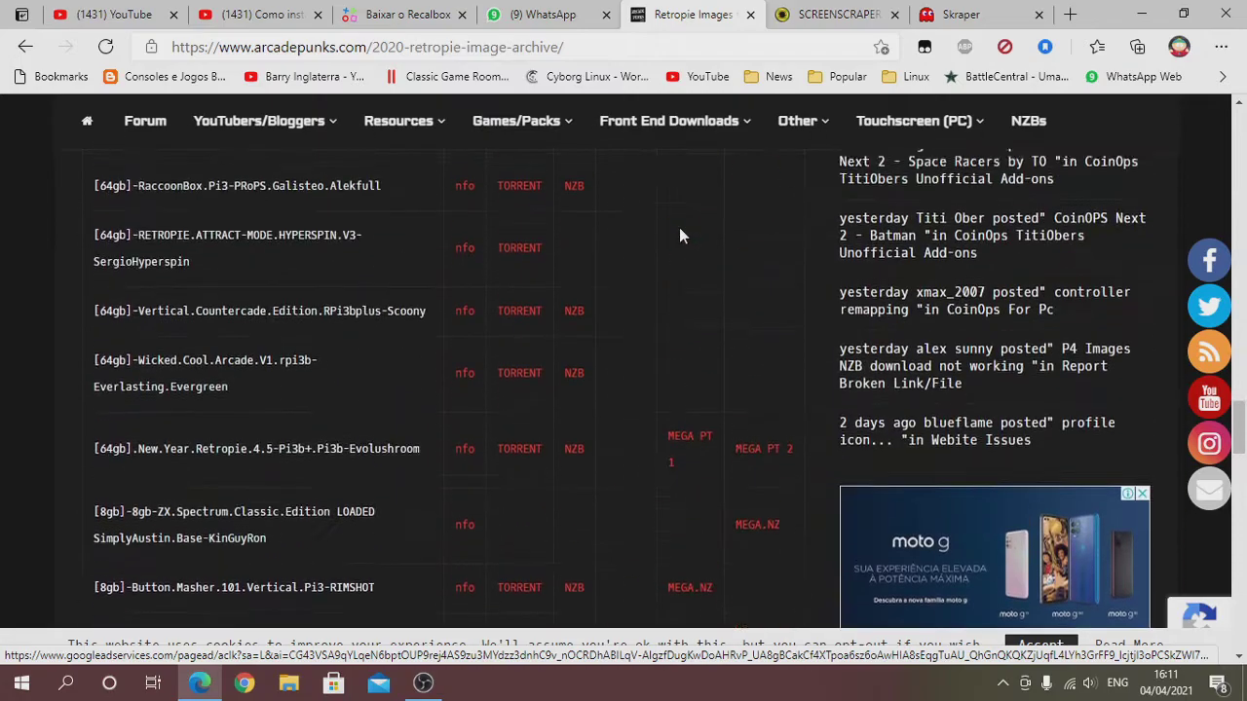
scroll(679, 235, "up", 10)
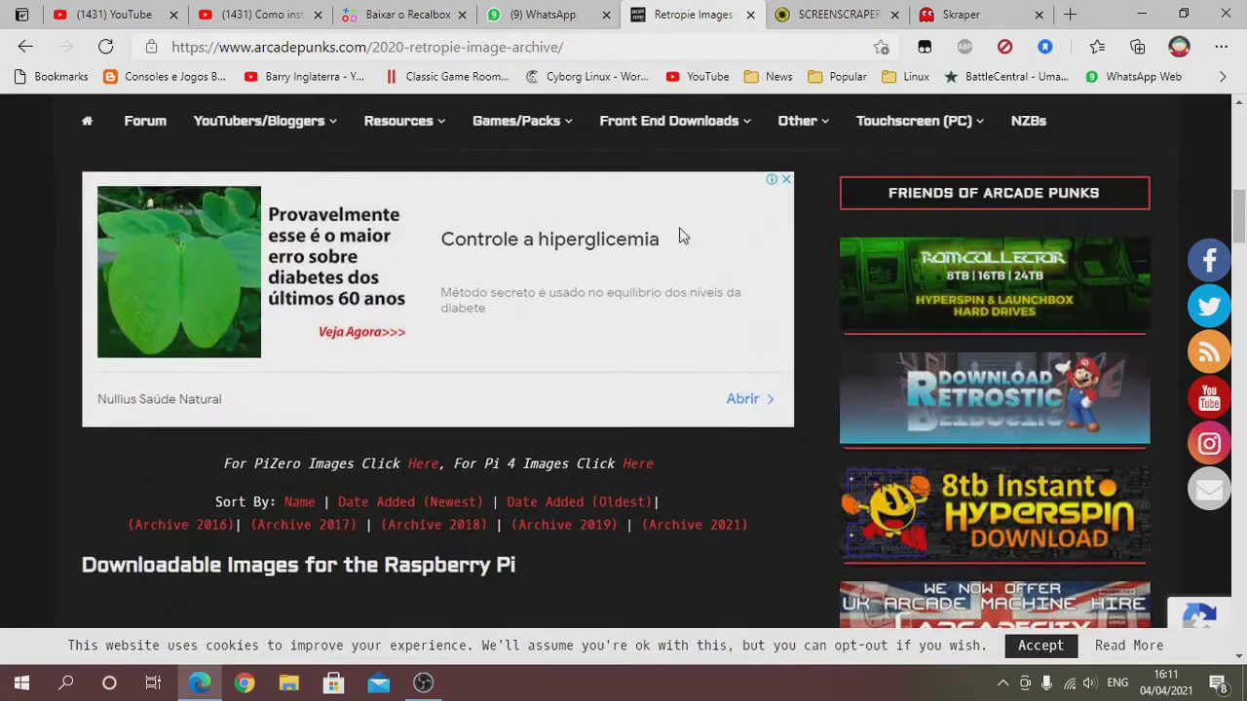
scroll(794, 540, "down", 2)
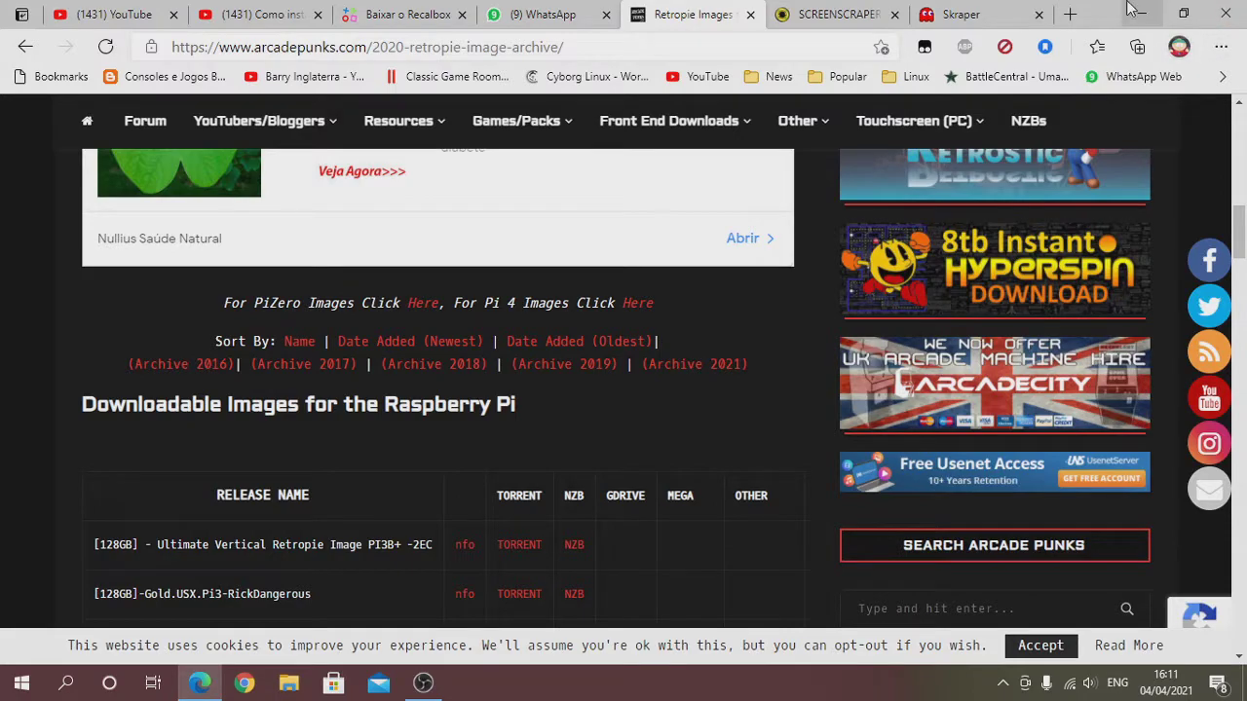
Look at the ScreenScraper site and the Skraper site's download section, then close the ScreenScraper page and minimise the browser.
left_click(876, 12)
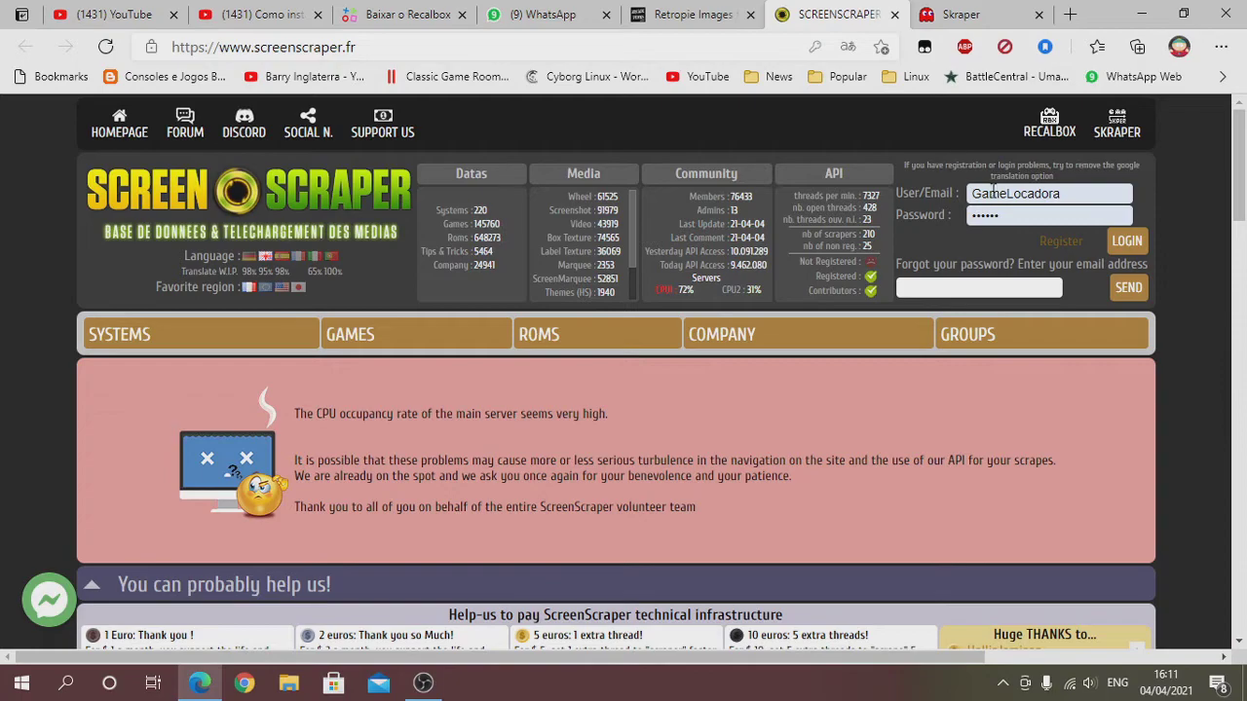
left_click(959, 14)
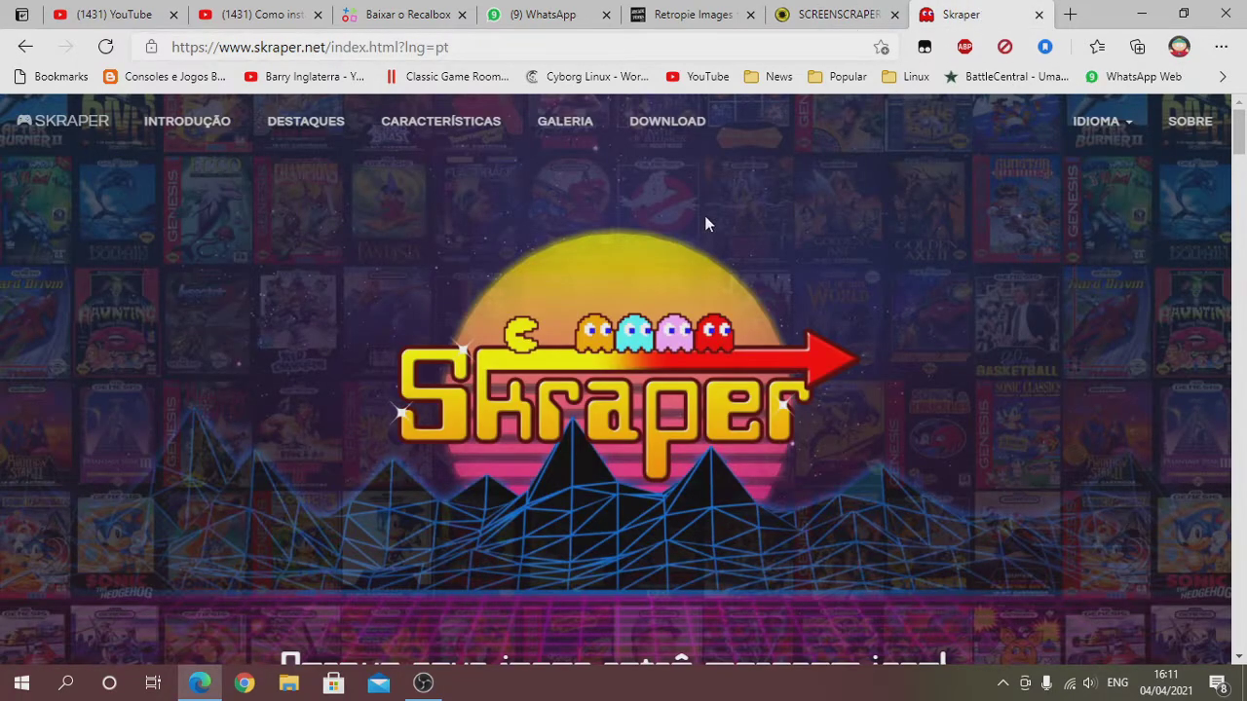
scroll(836, 184, "down", 6)
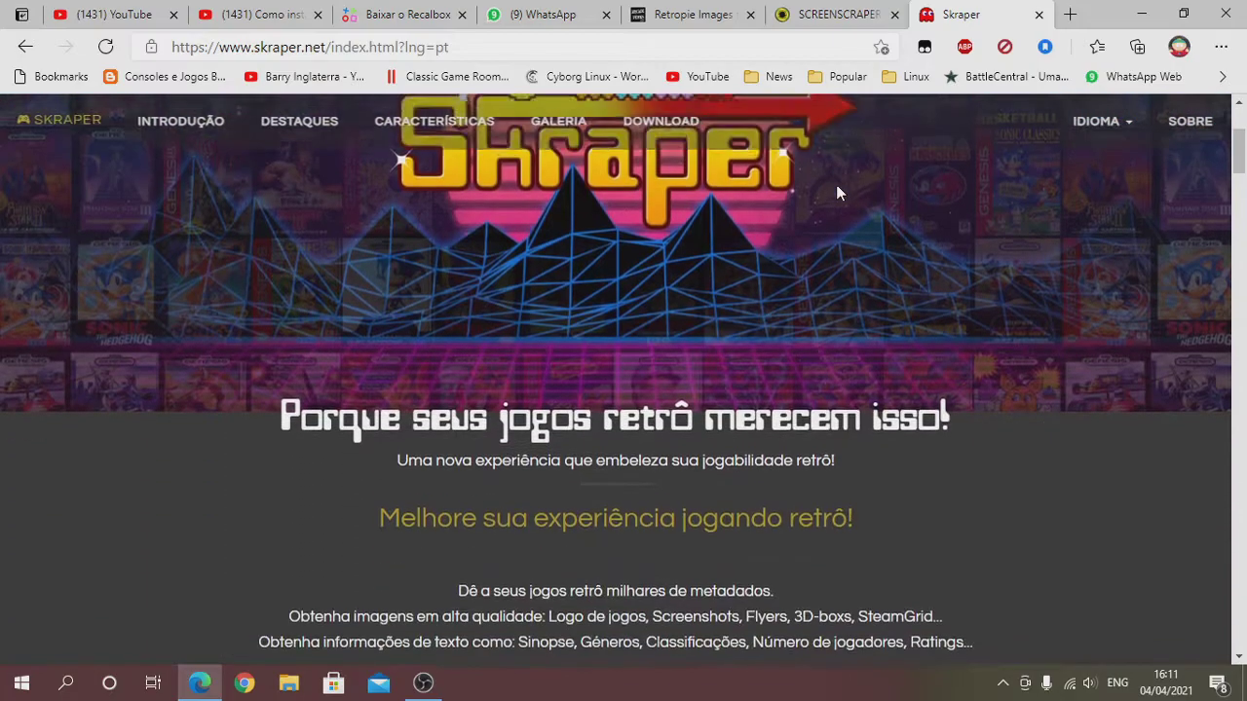
scroll(836, 184, "down", 3)
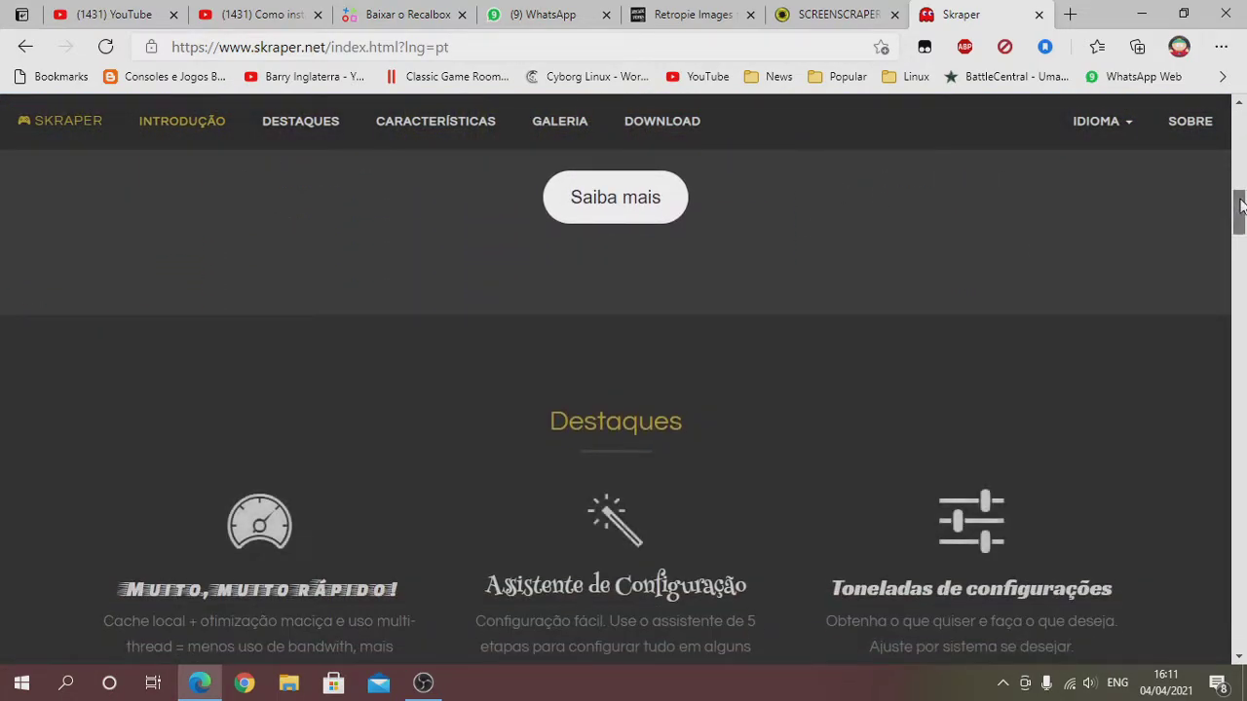
left_click_drag(1241, 209, 1240, 122)
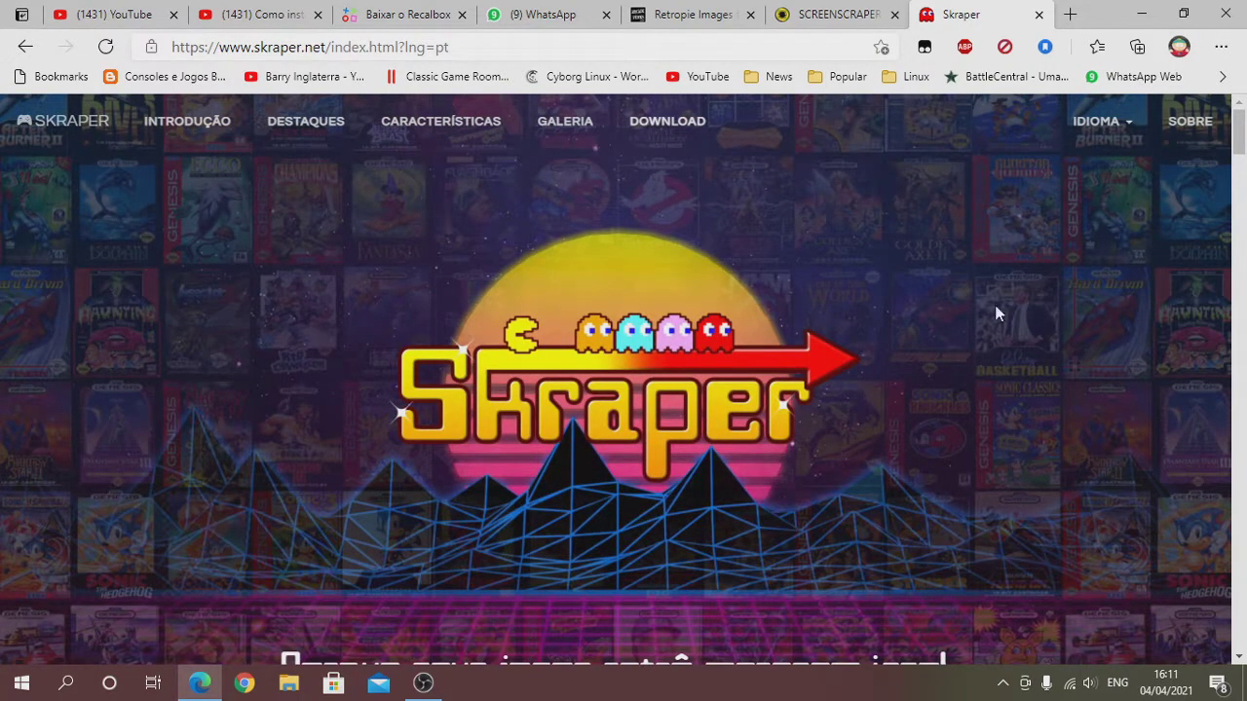
left_click(672, 126)
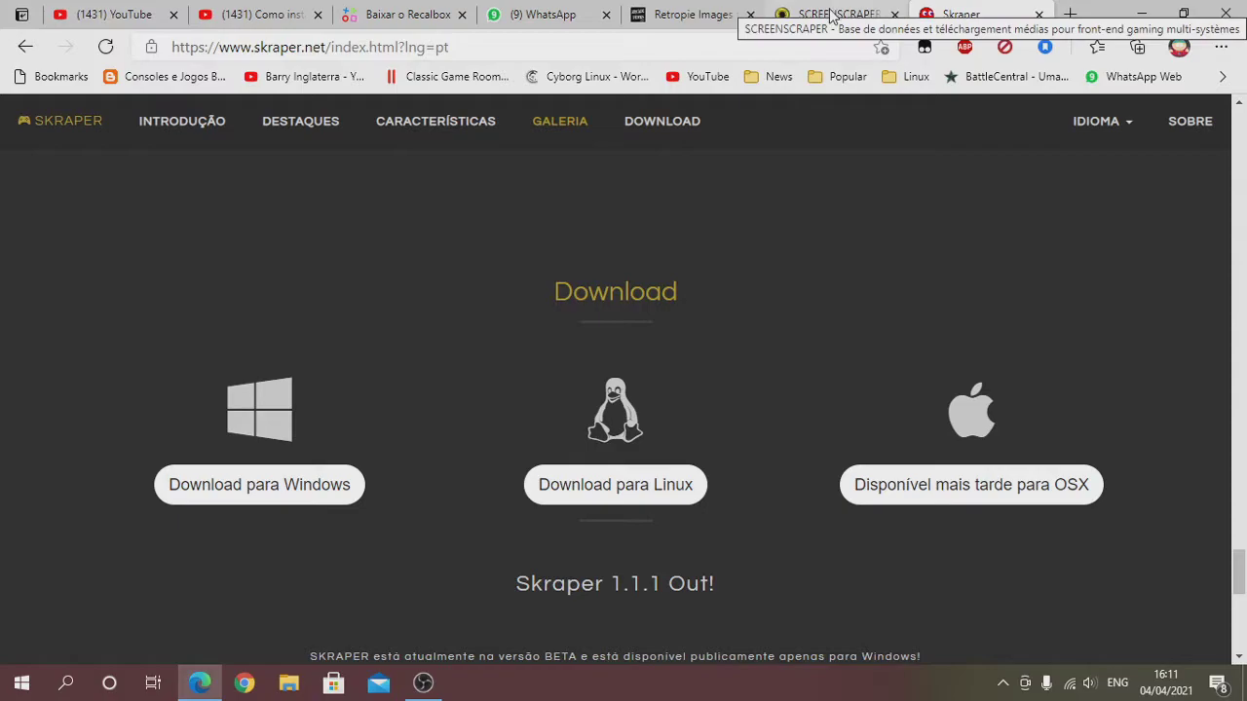
left_click(894, 14)
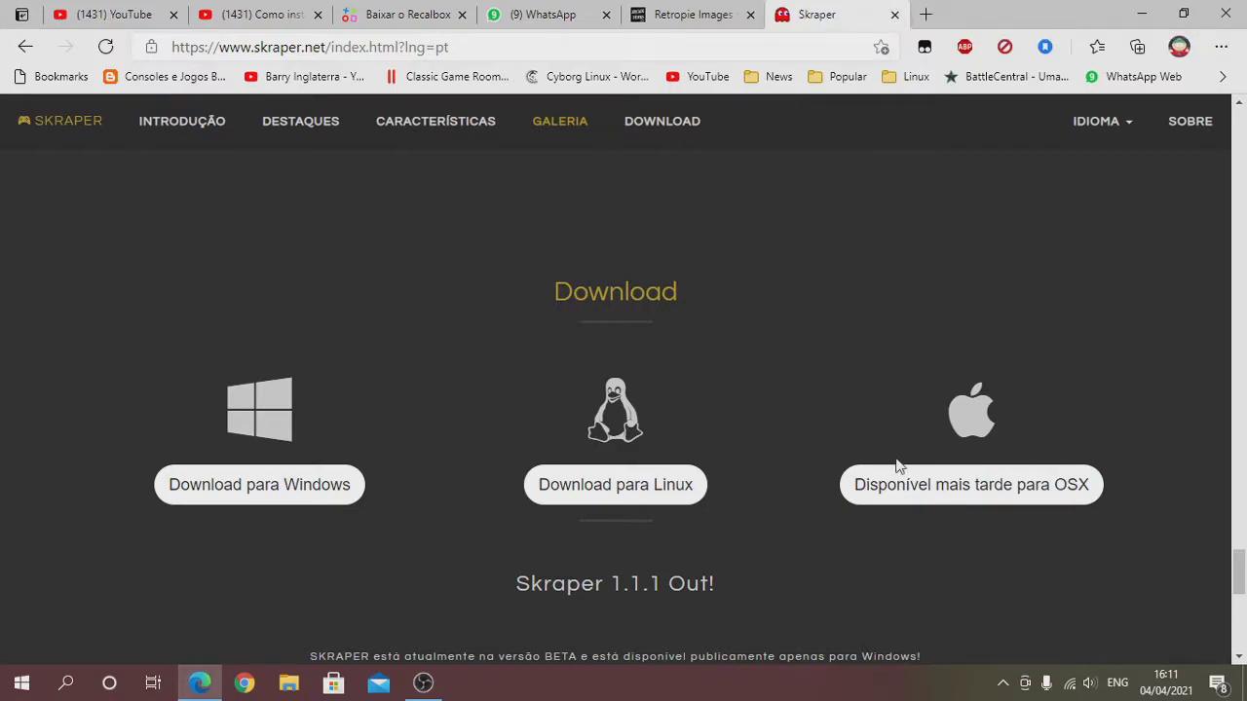
left_click(1141, 14)
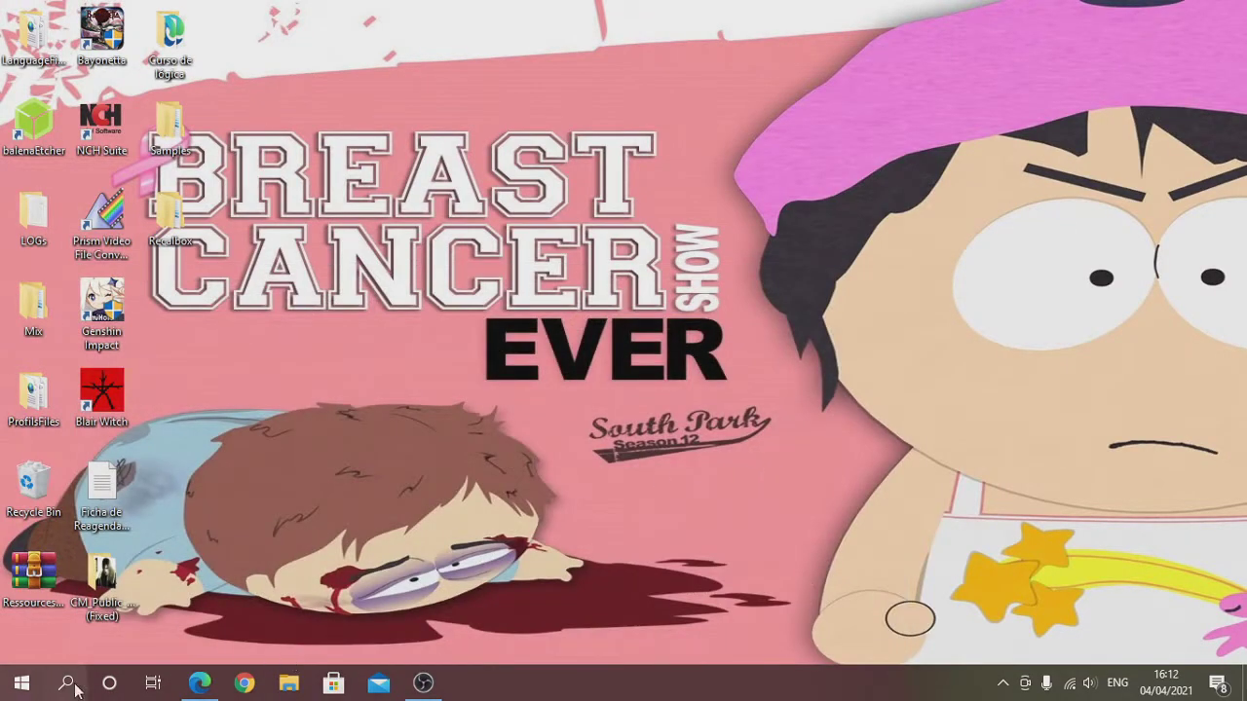
Open the Skraper-1.1.1 folder in Downloads and launch SkraperUI.exe.
left_click(295, 670)
double_click(1013, 236)
scroll(1017, 304, "down", 1)
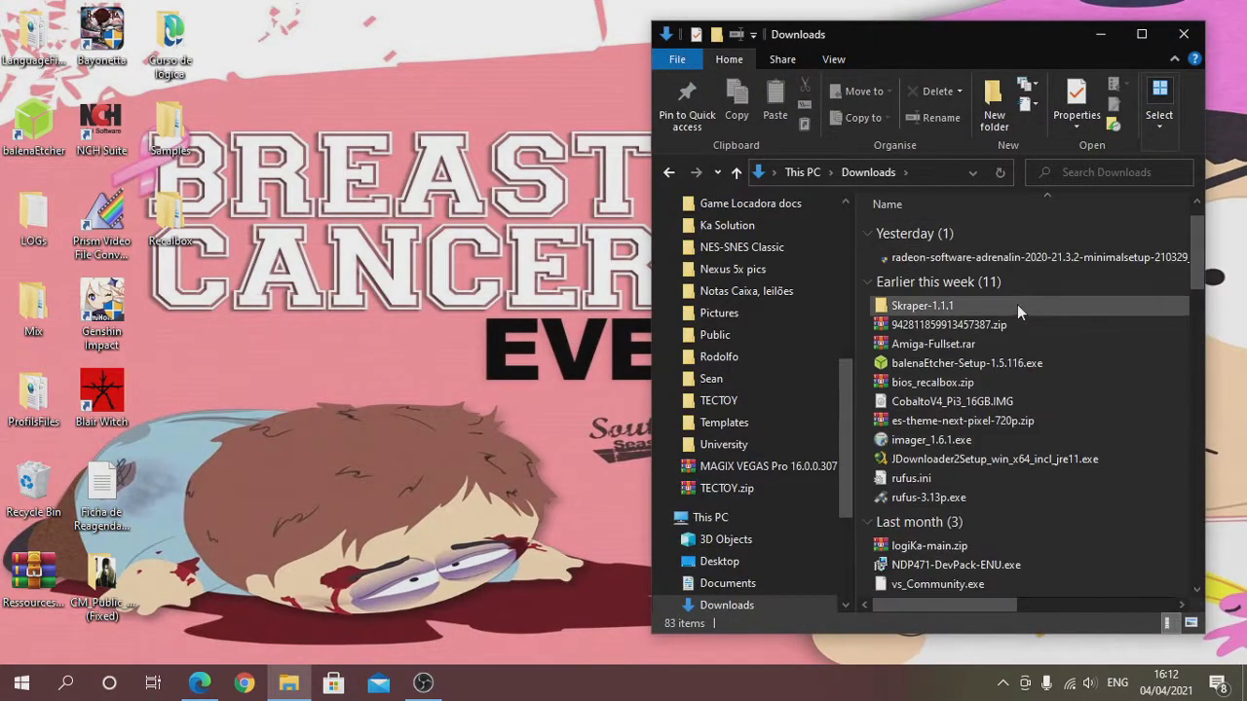
left_click(1013, 307)
double_click(899, 307)
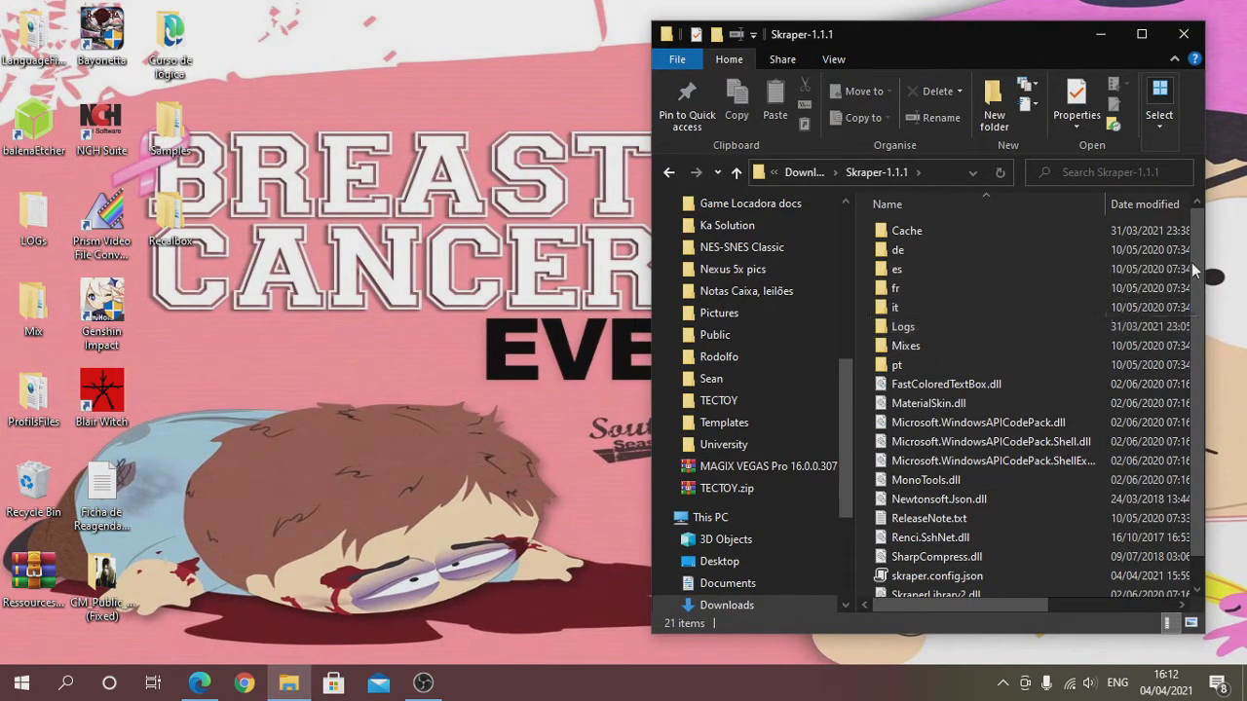
scroll(1191, 262, "down", 1)
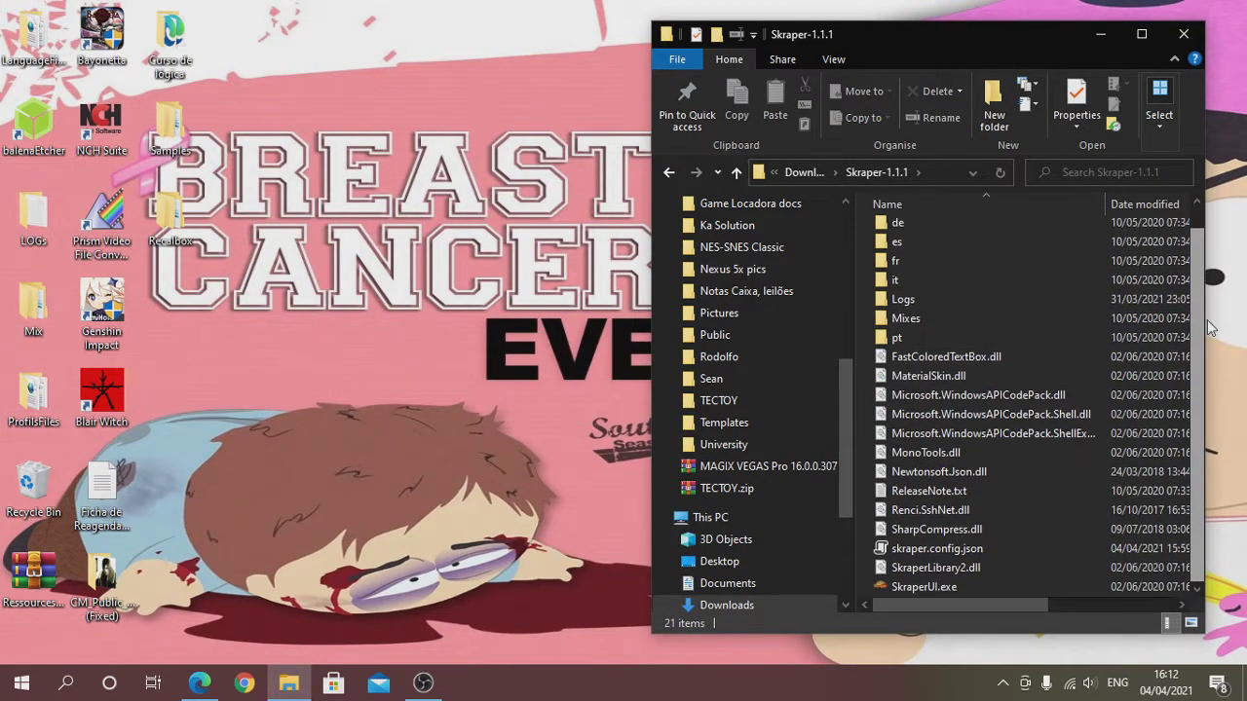
left_click(911, 588)
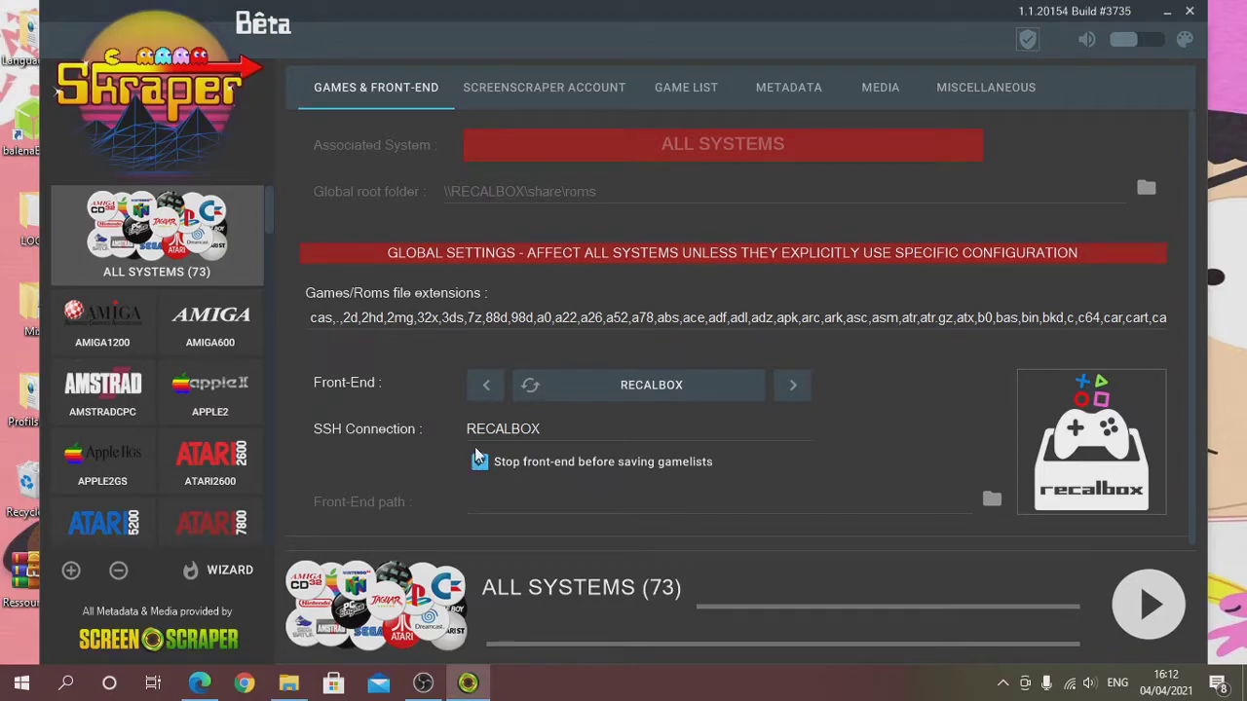
Look through the list of systems and start the configuration wizard, agreeing to overwrite the current configuration.
left_click_drag(271, 213, 259, 551)
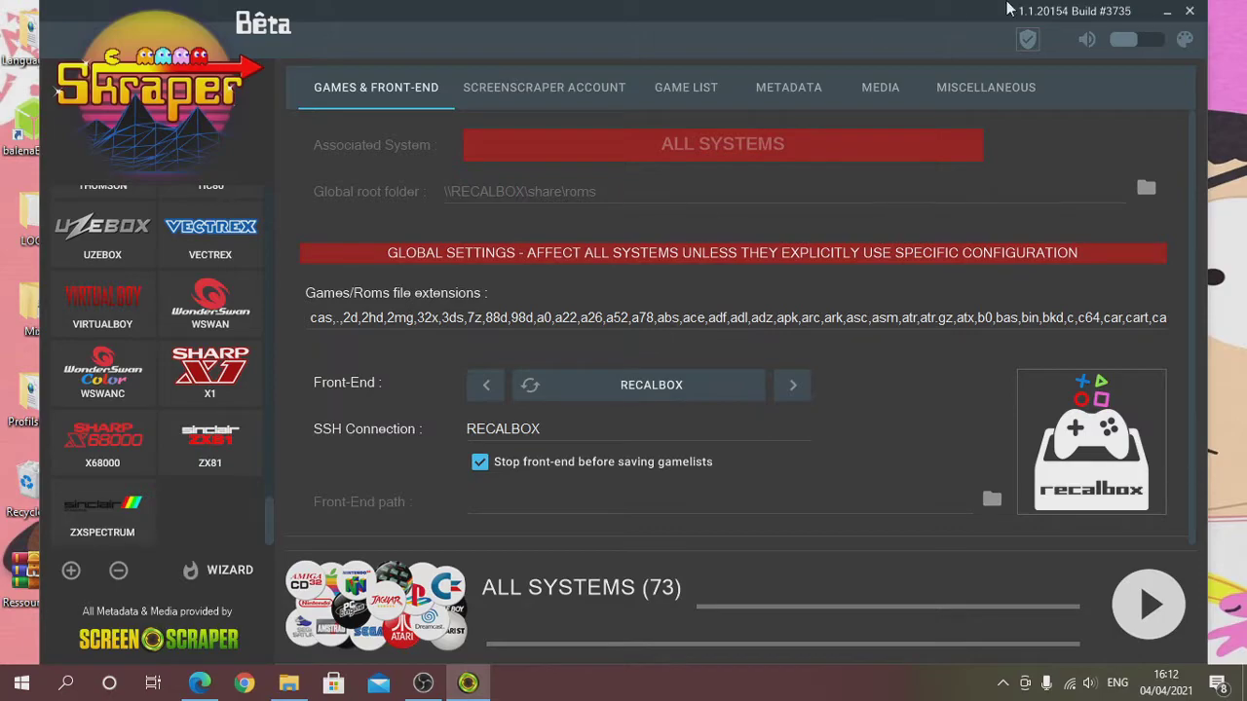
left_click(226, 573)
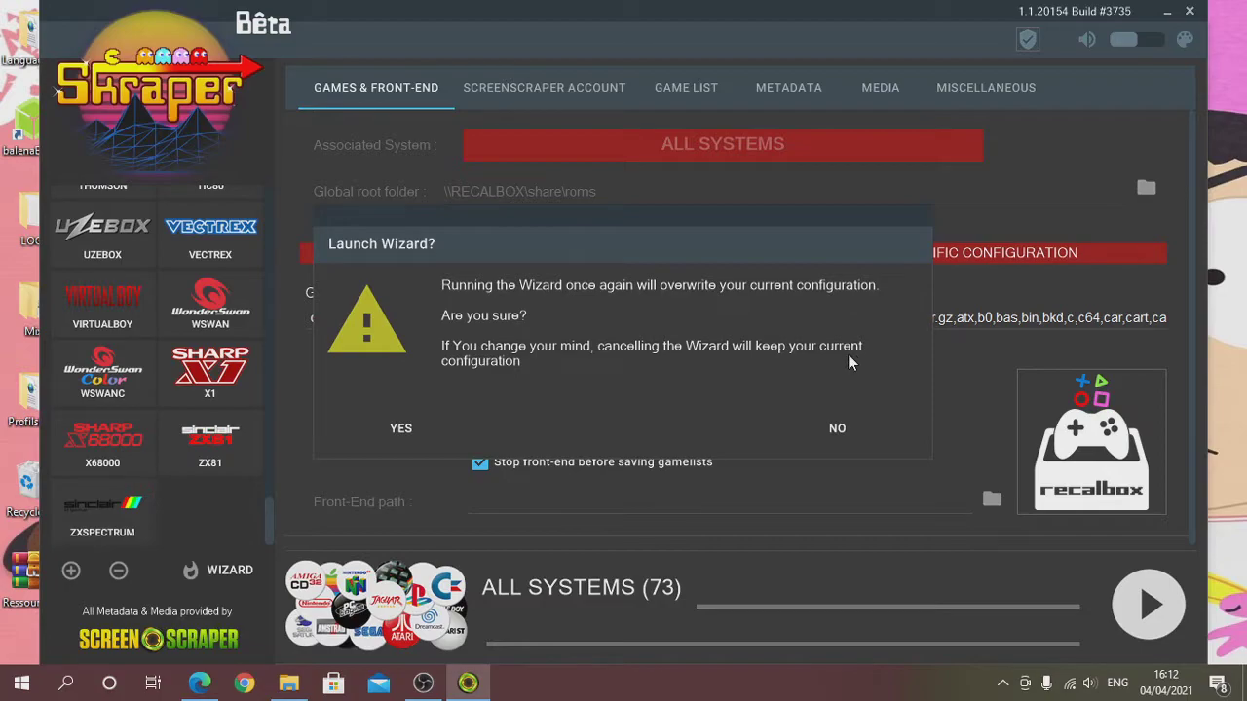
left_click(403, 426)
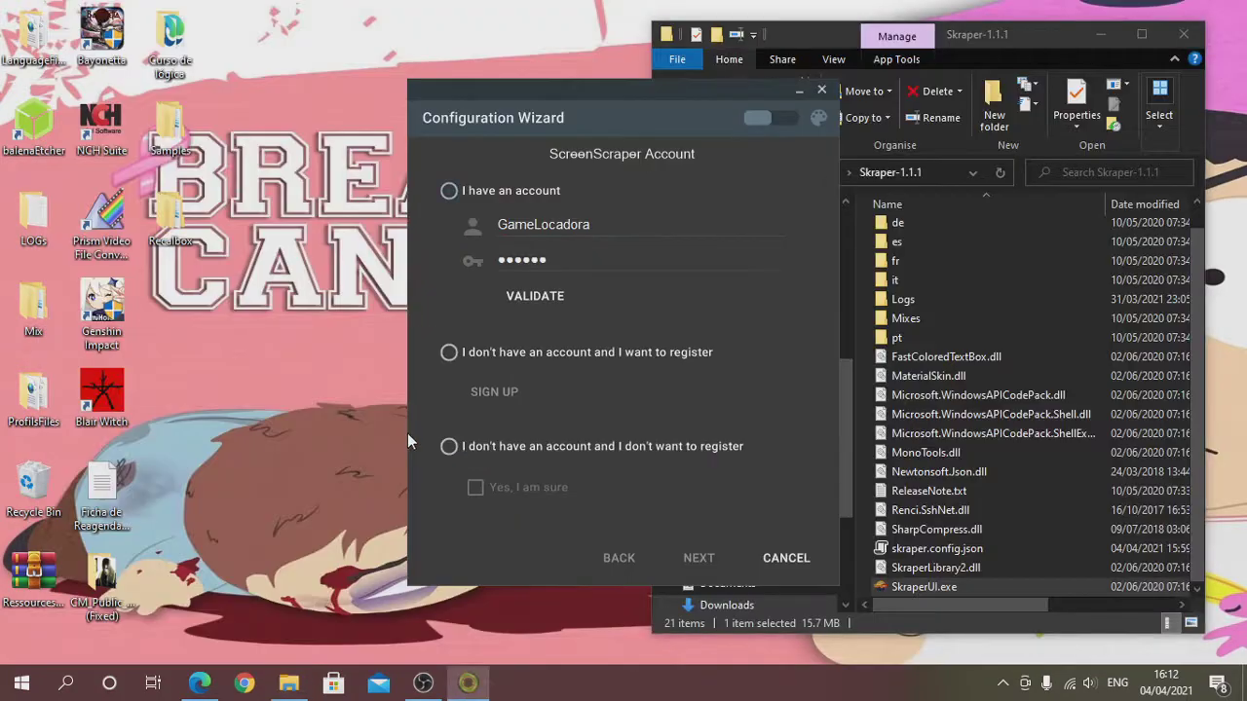
Validate the existing ScreenScraper account in the wizard and choose Recalbox as the front-end.
left_click_drag(587, 94, 311, 32)
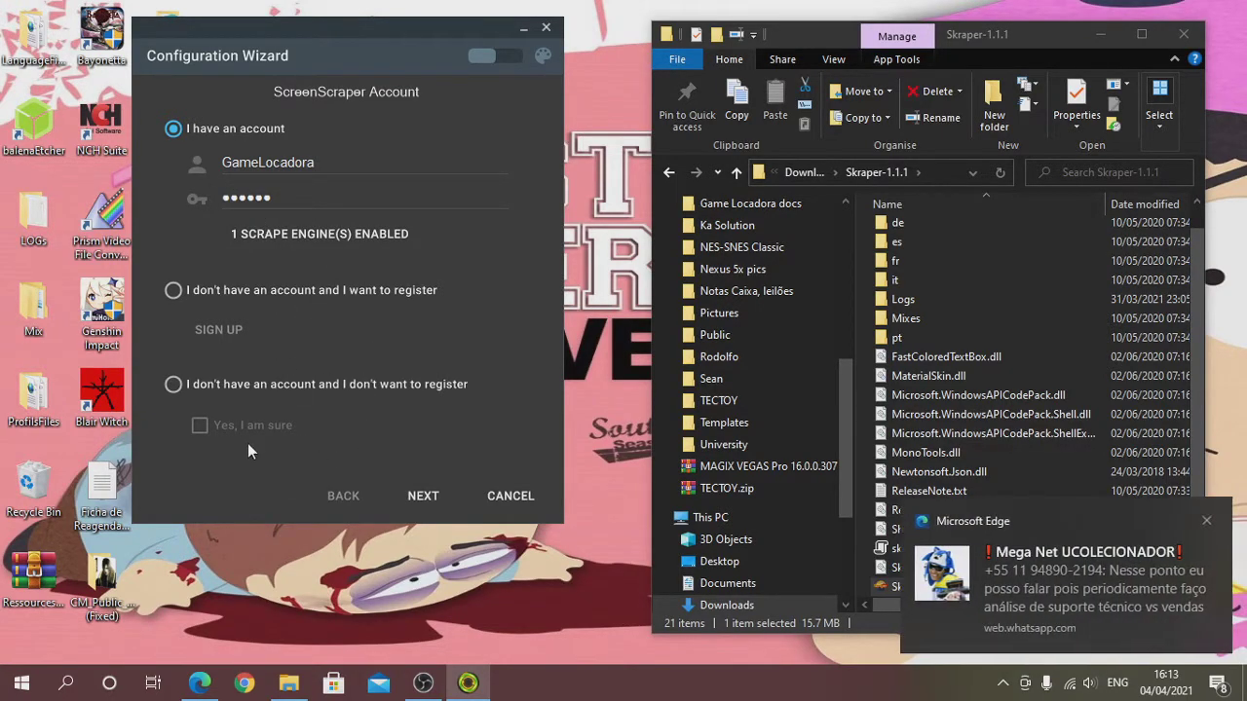
left_click(425, 502)
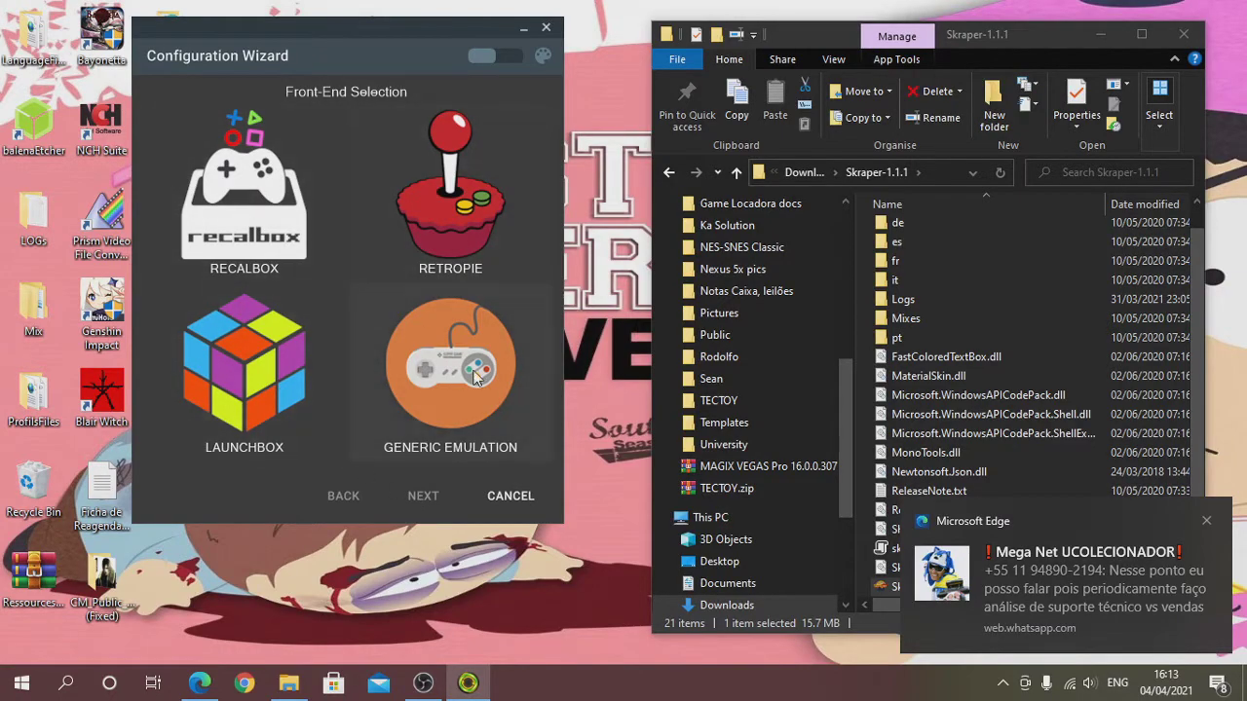
left_click(249, 181)
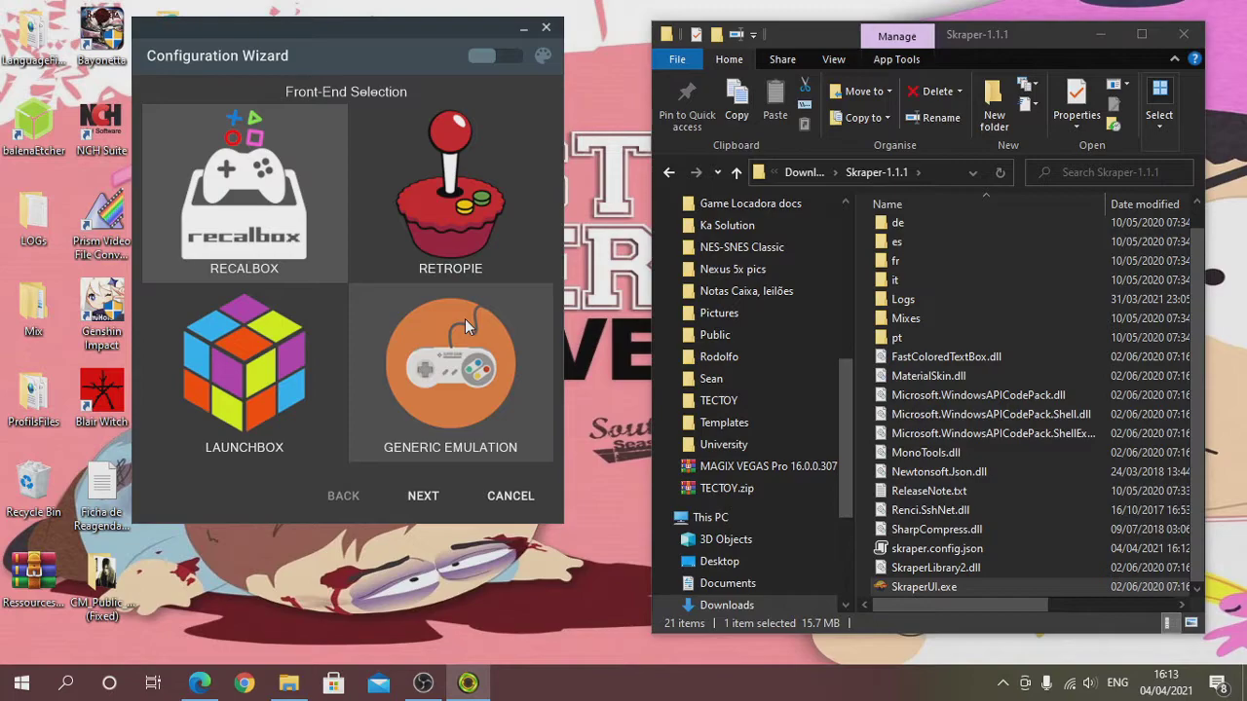
left_click(426, 500)
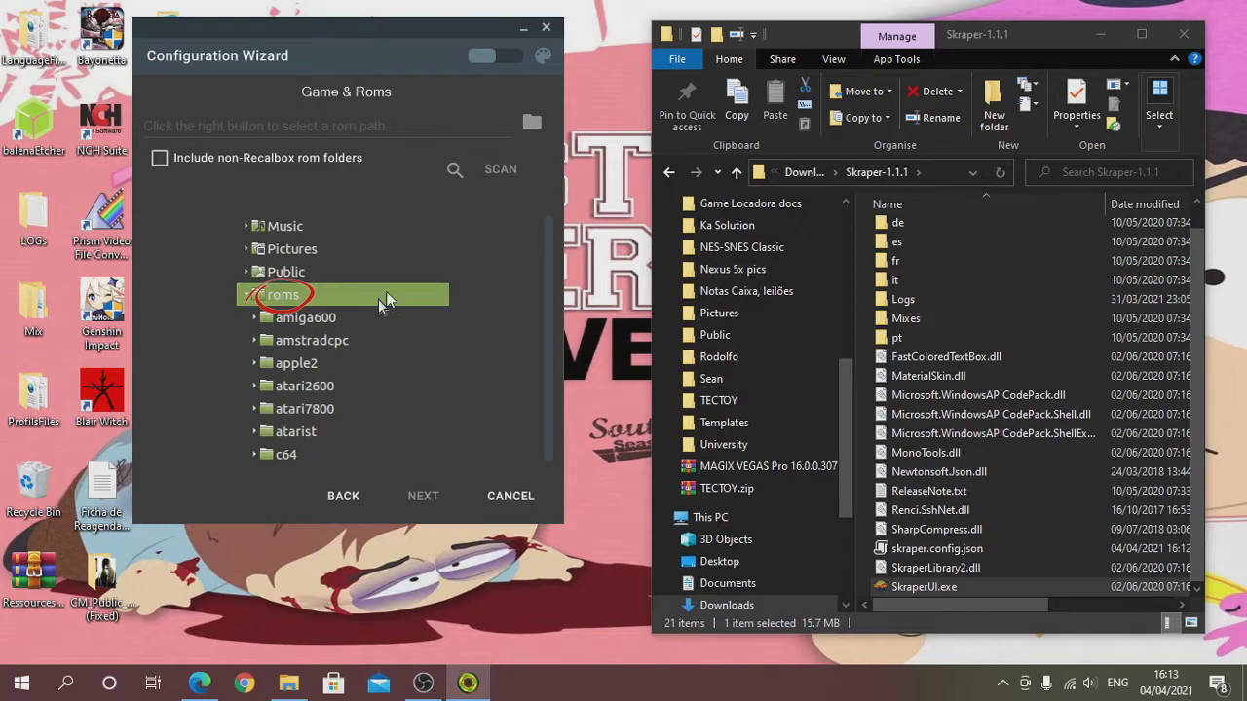
Include non-Recalbox rom folders and set the rom path to the Recalbox\roms folder on the Desktop.
left_click(160, 161)
left_click(536, 136)
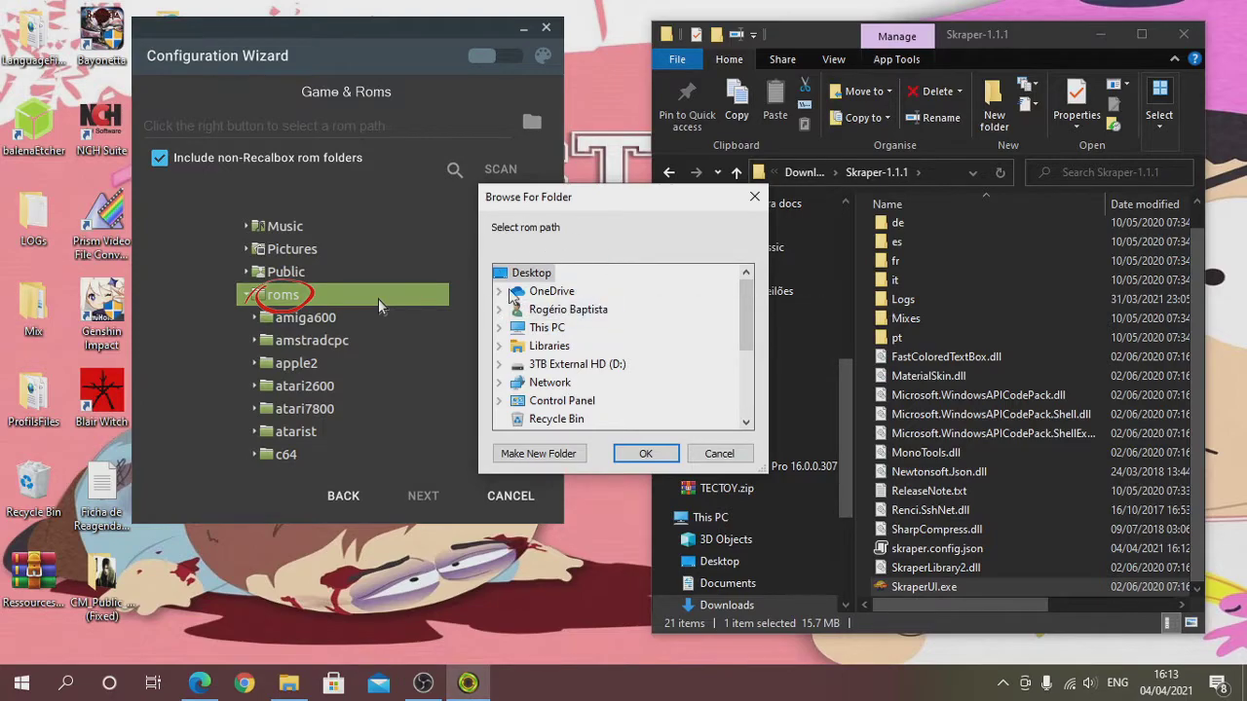
left_click(557, 311)
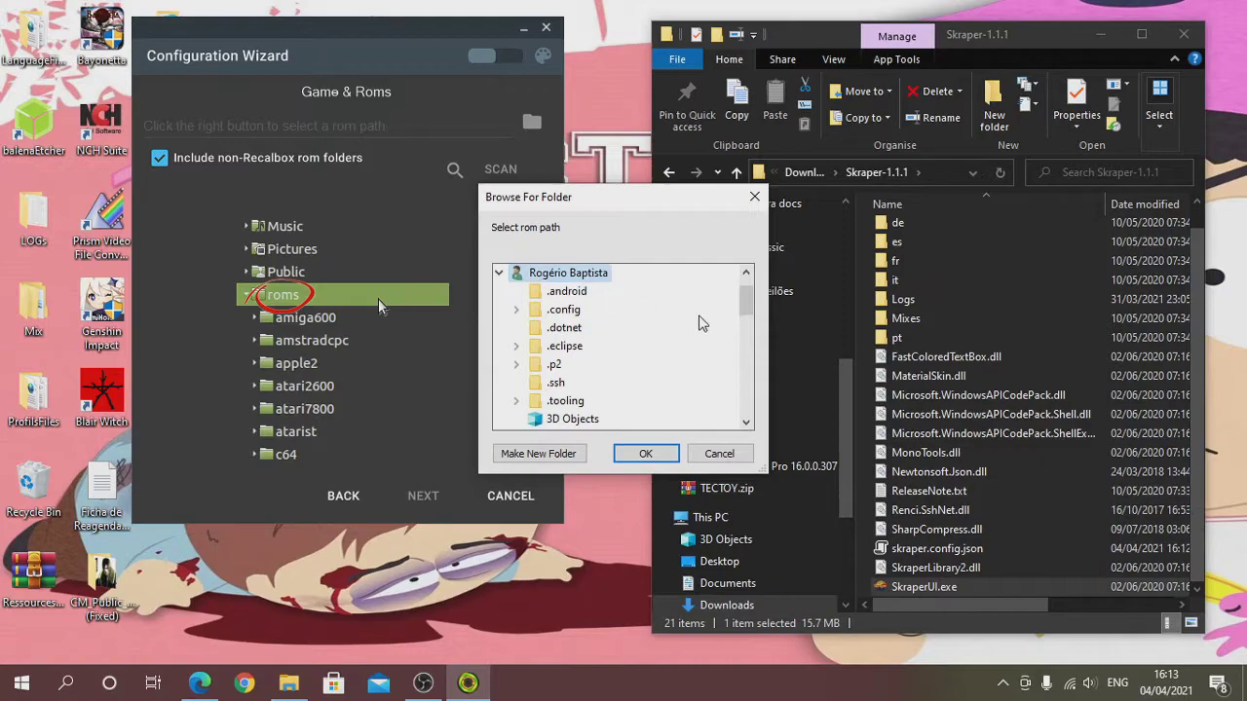
left_click_drag(744, 306, 741, 336)
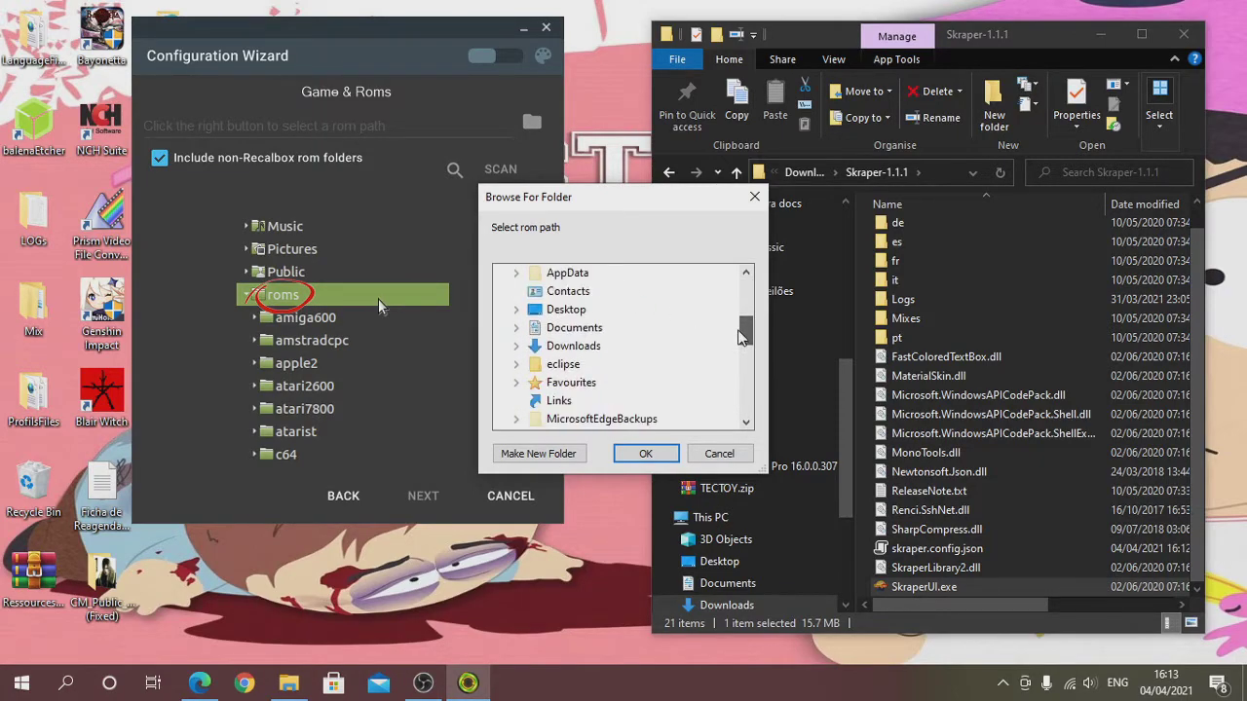
left_click(566, 309)
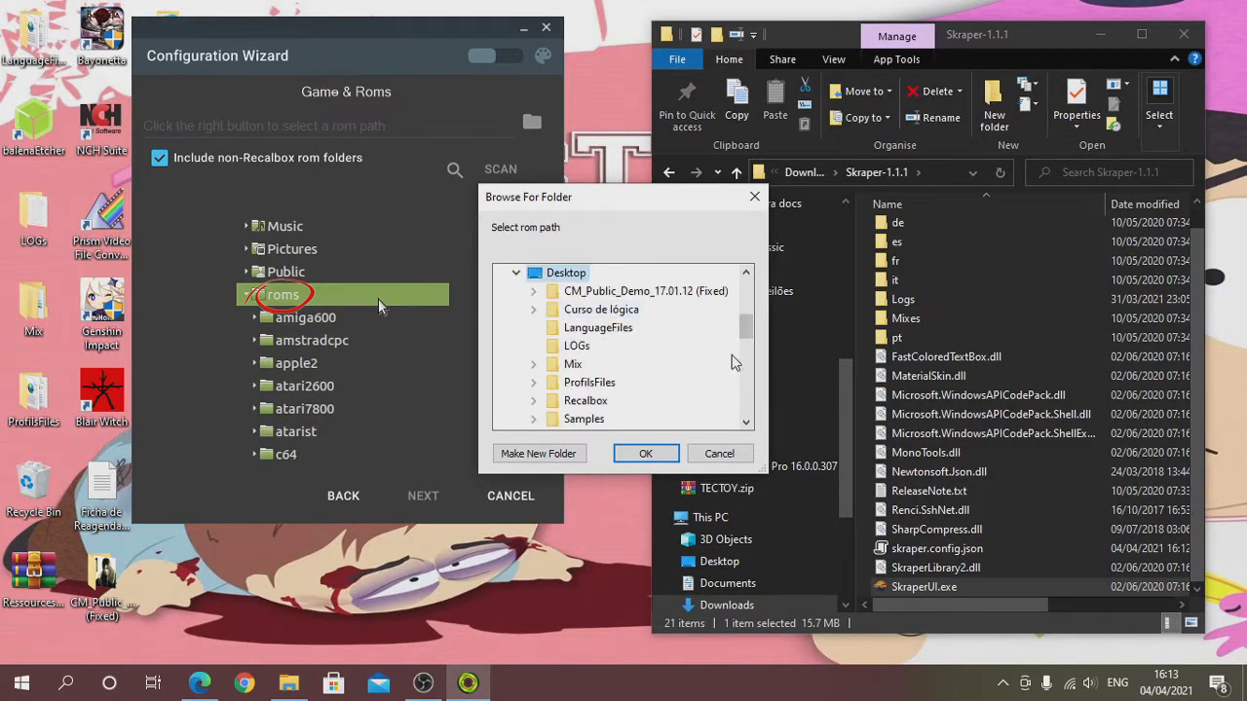
left_click_drag(747, 332, 752, 346)
left_click(585, 309)
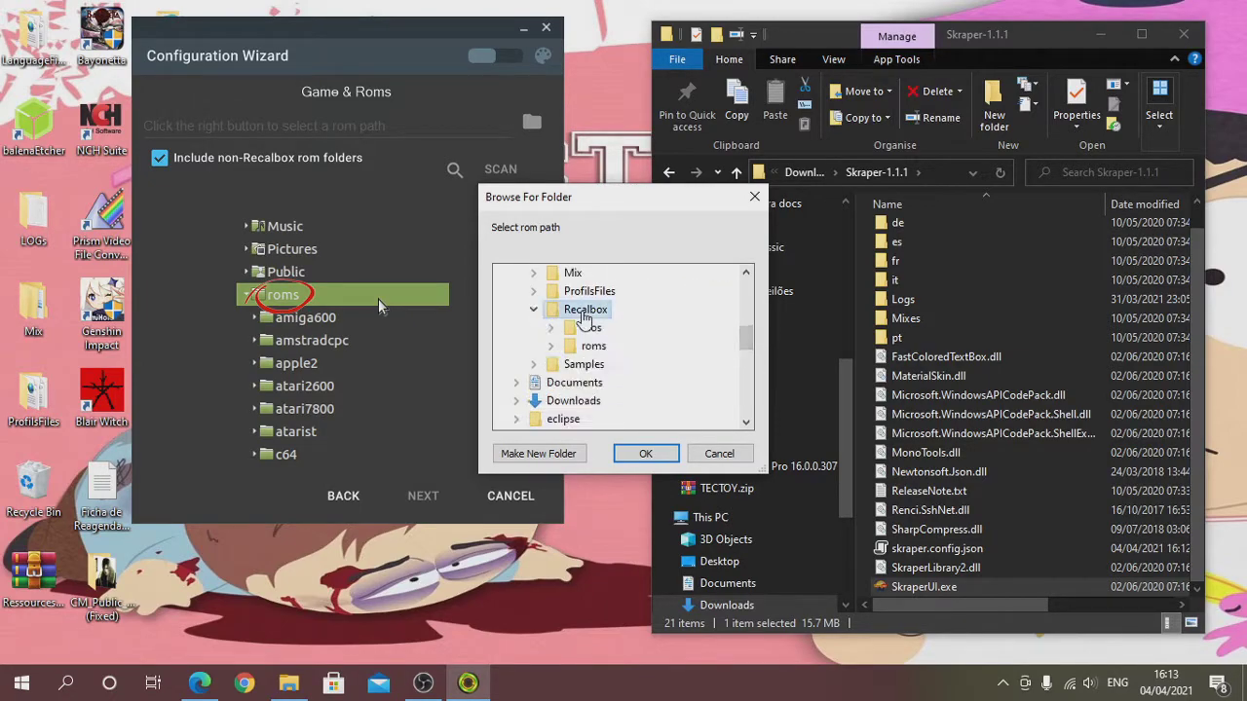
double_click(594, 345)
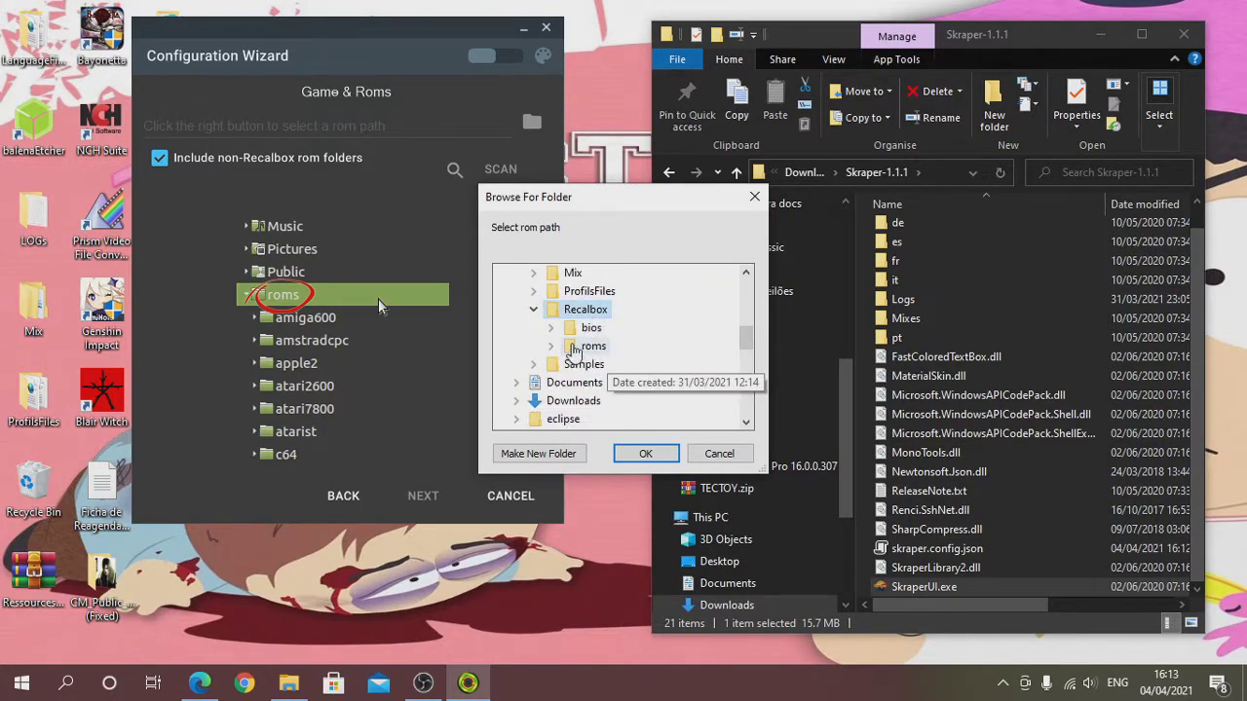
left_click(646, 455)
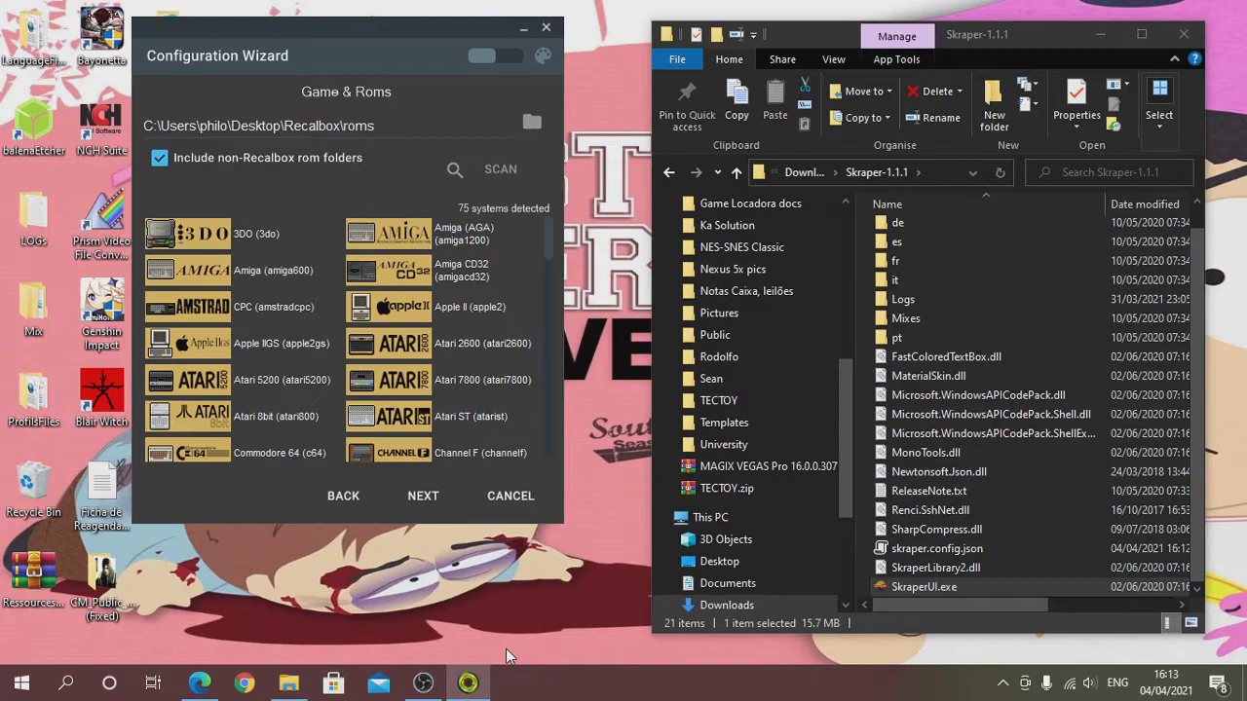
Accept the detected systems and the default Recalbox media, and complete the configuration wizard.
left_click(421, 496)
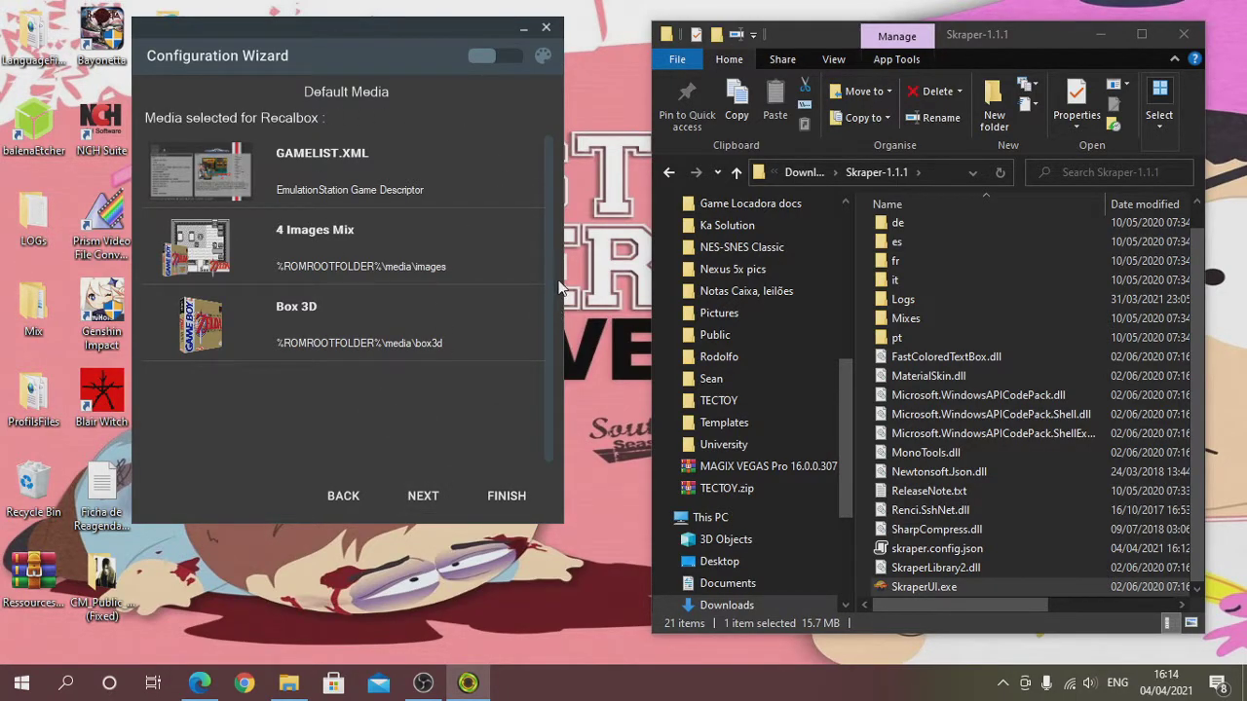
left_click(425, 494)
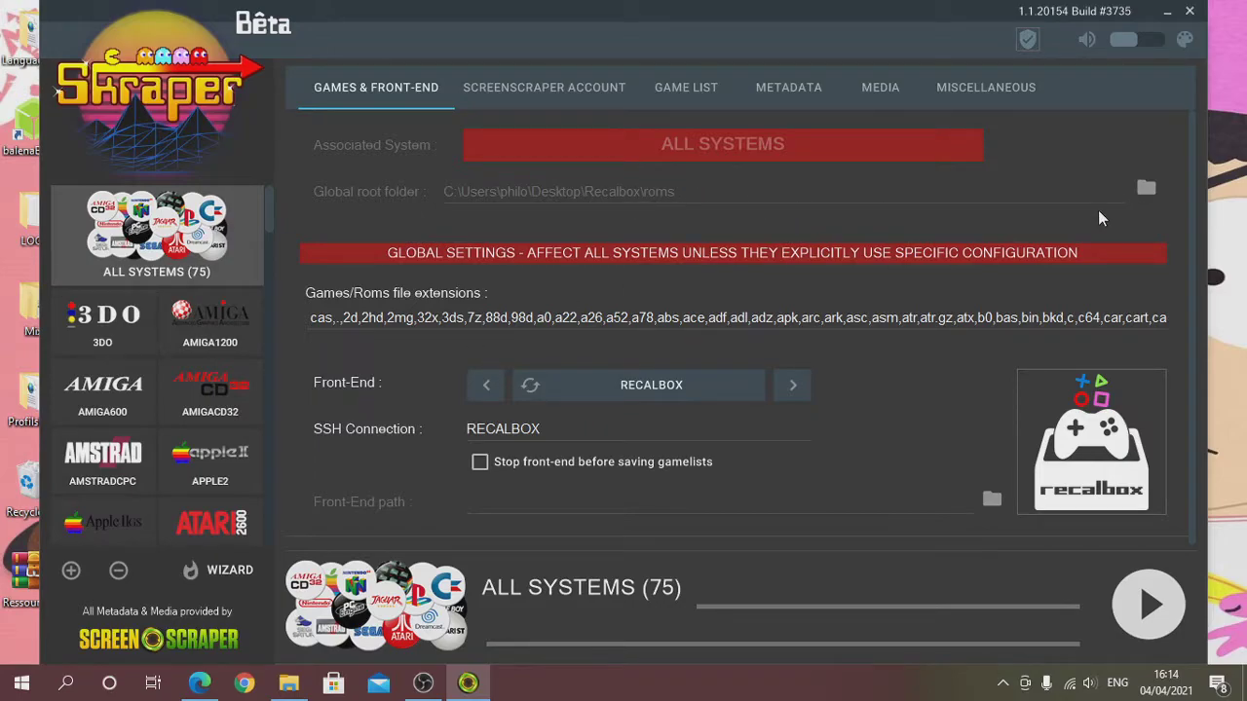
Check the ScreenScraper account settings, visit the linked ScreenScraper website, close it and return to Skraper.
left_click(520, 87)
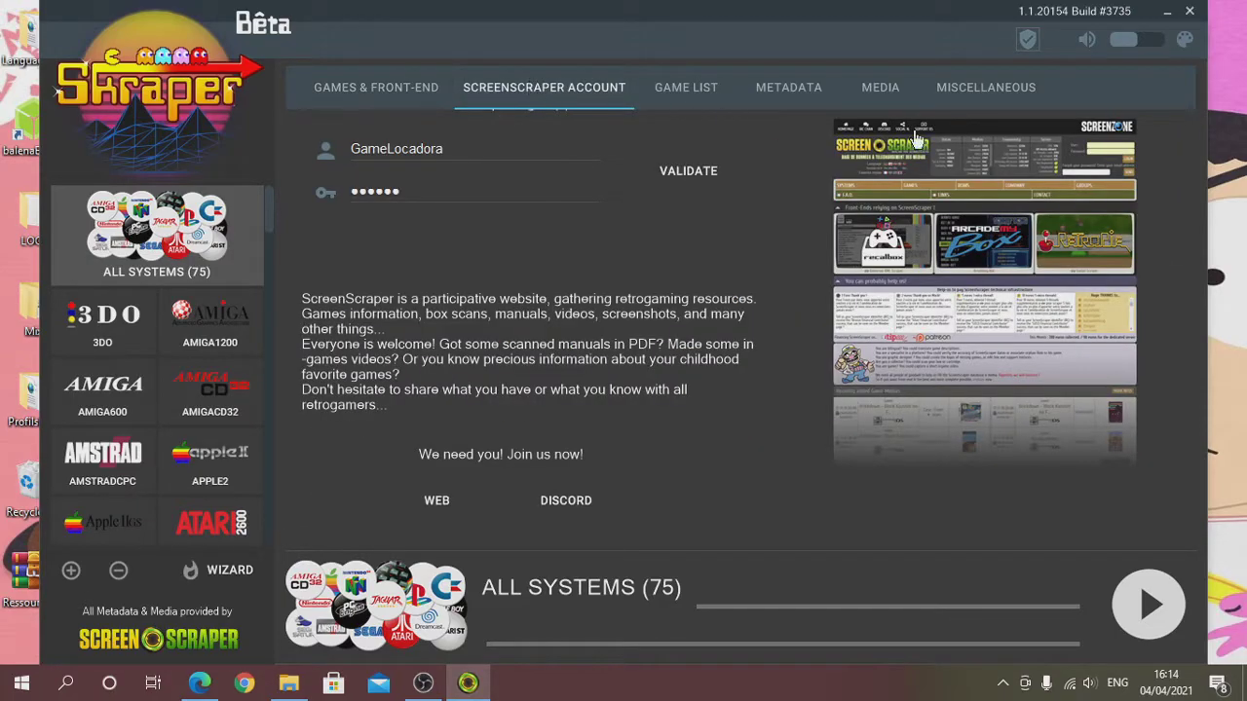
left_click(981, 185)
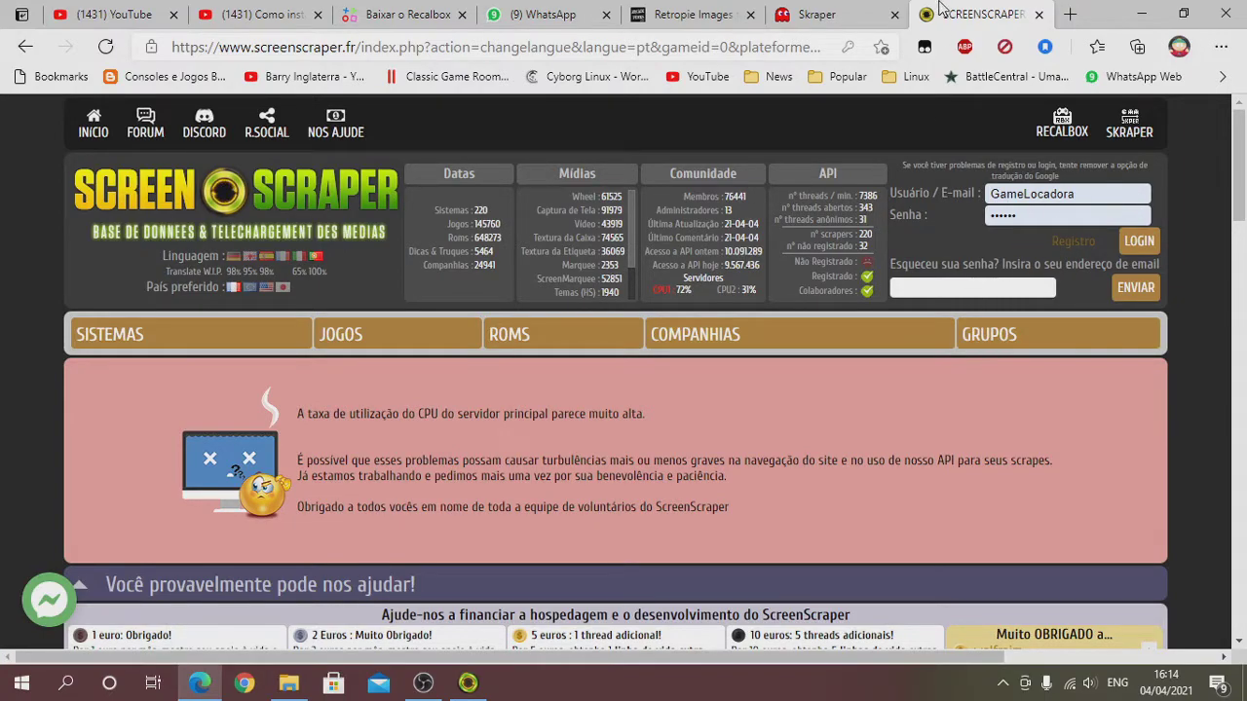
left_click(1041, 14)
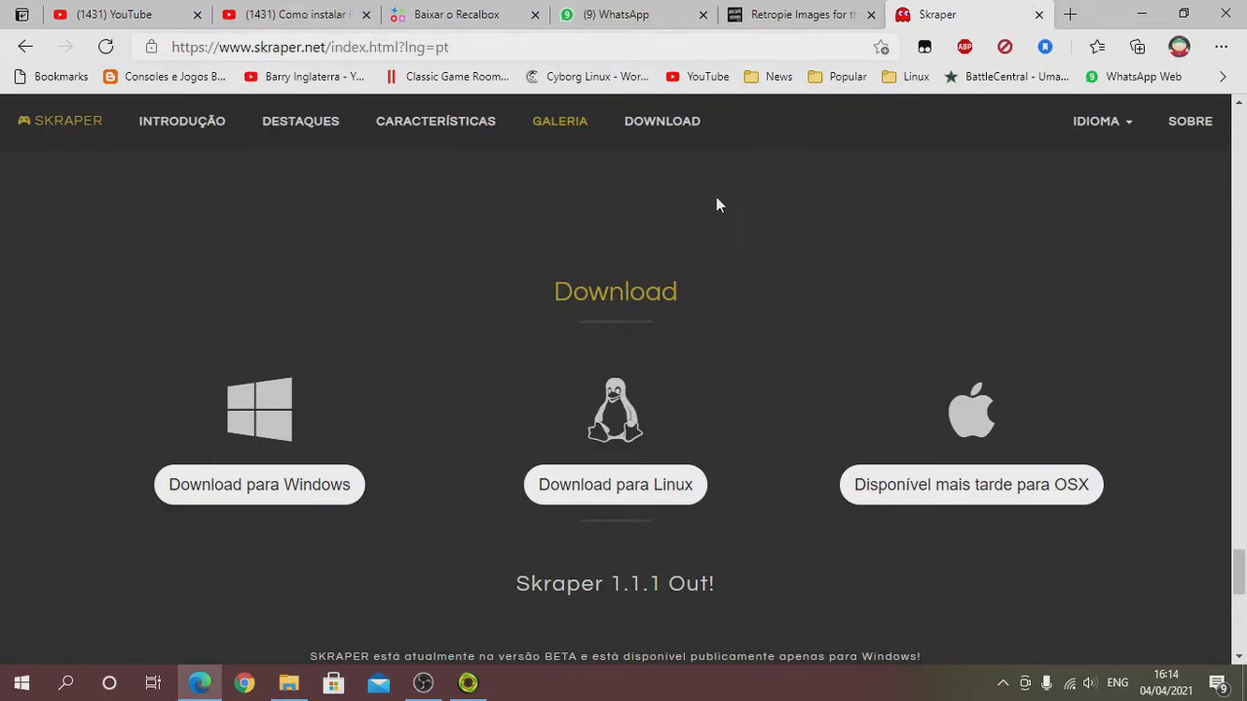
left_click(468, 683)
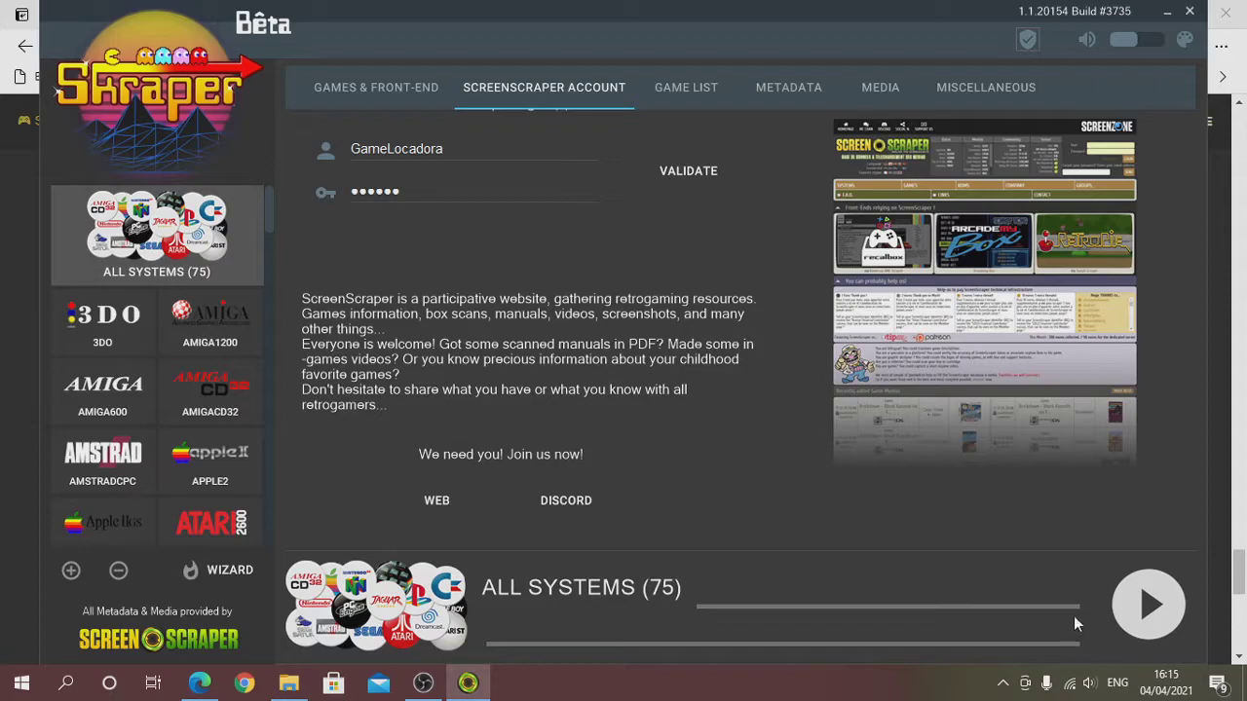
Decline scraping all systems, choose only the Atari 2600 system and start its scrape.
left_click(1151, 606)
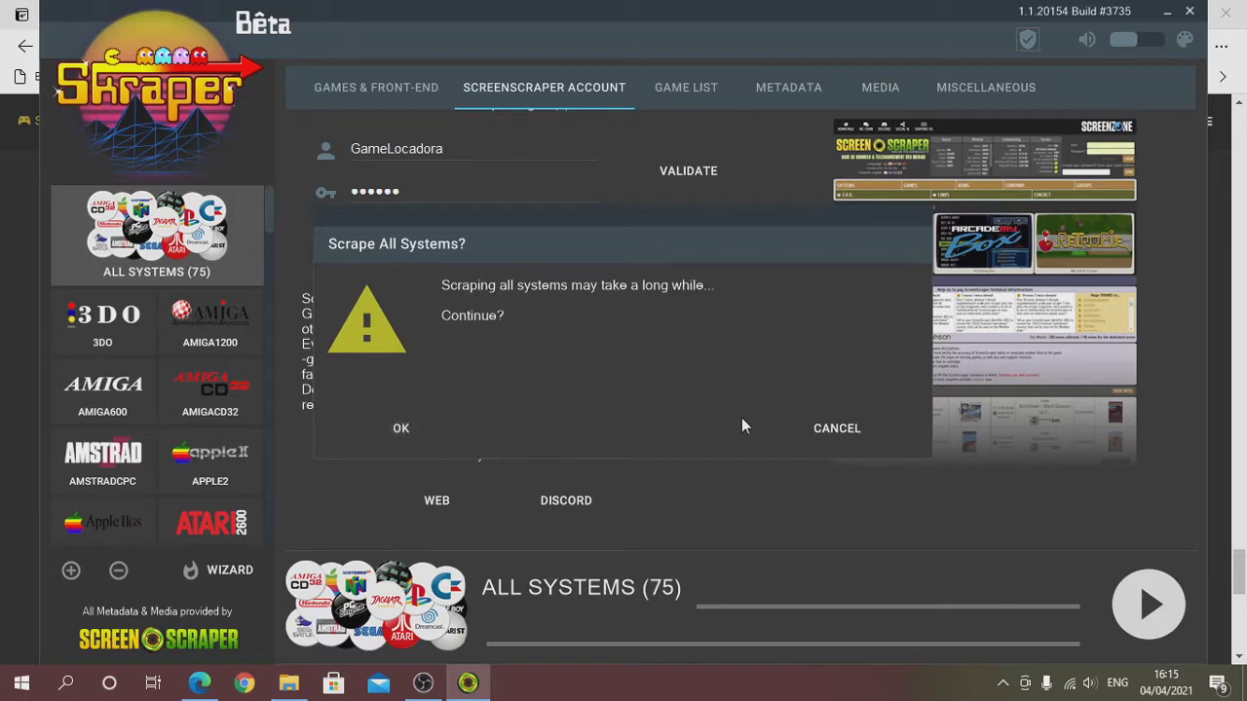
left_click(834, 432)
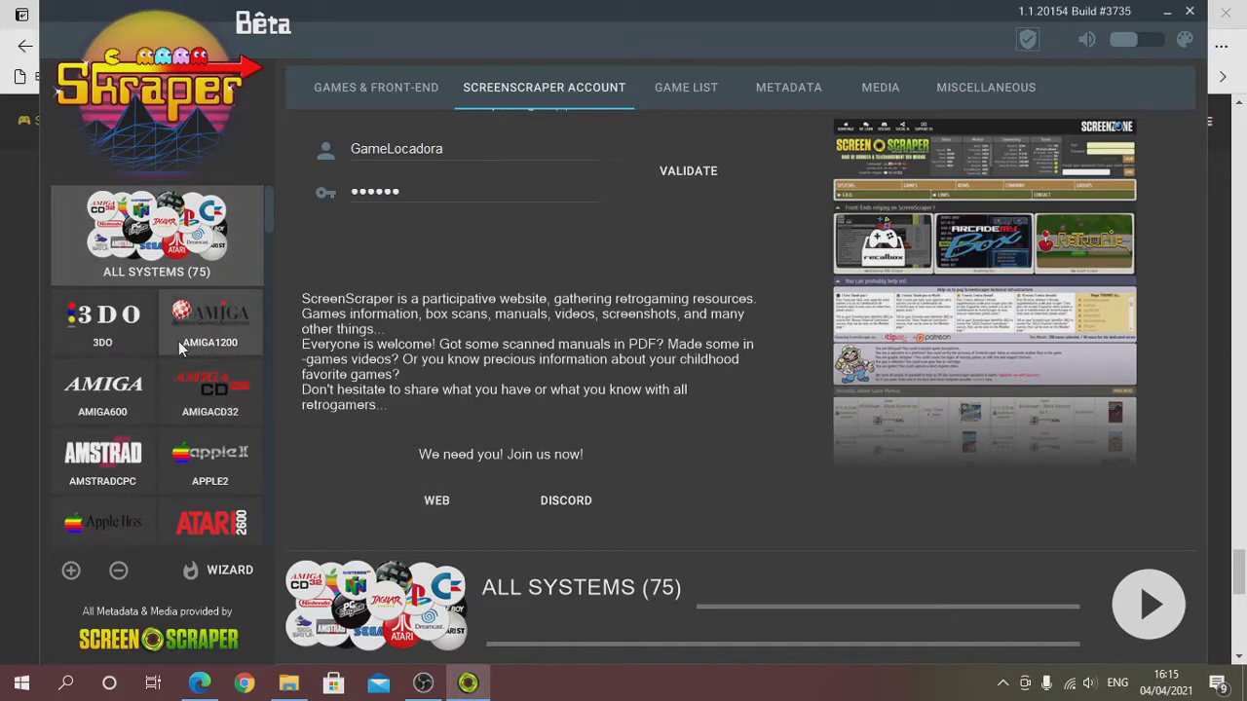
scroll(180, 343, "down", 3)
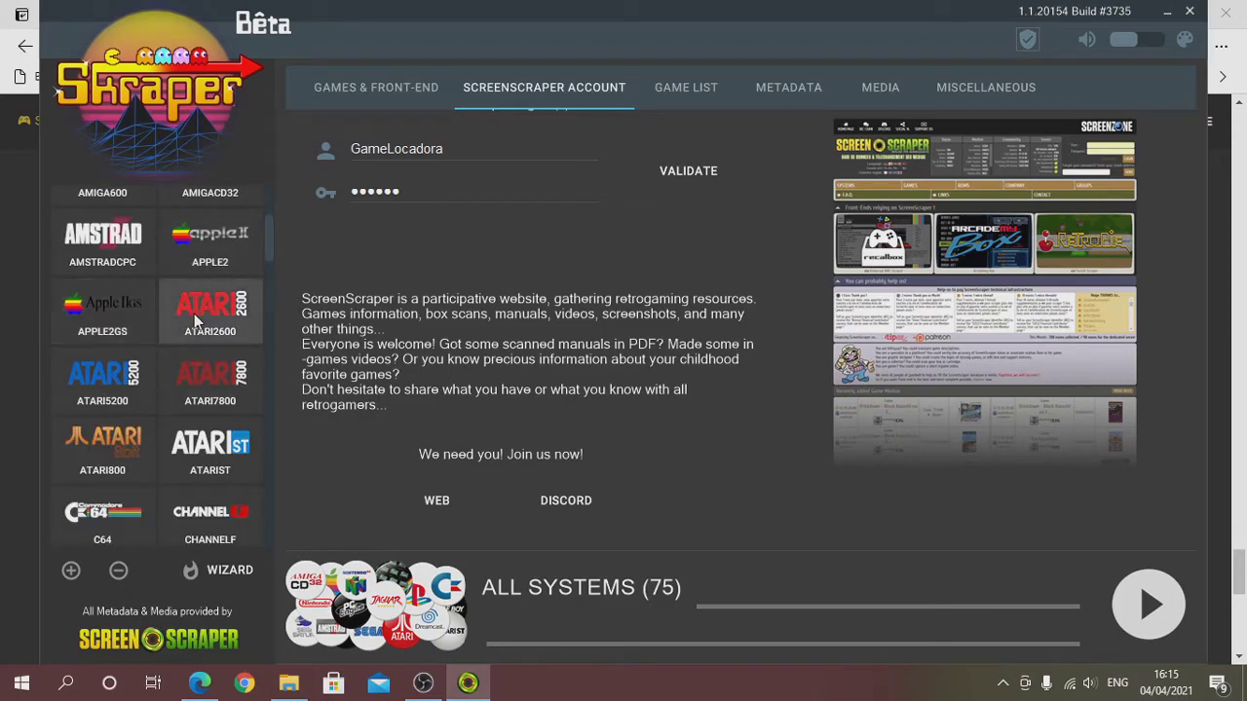
left_click(200, 314)
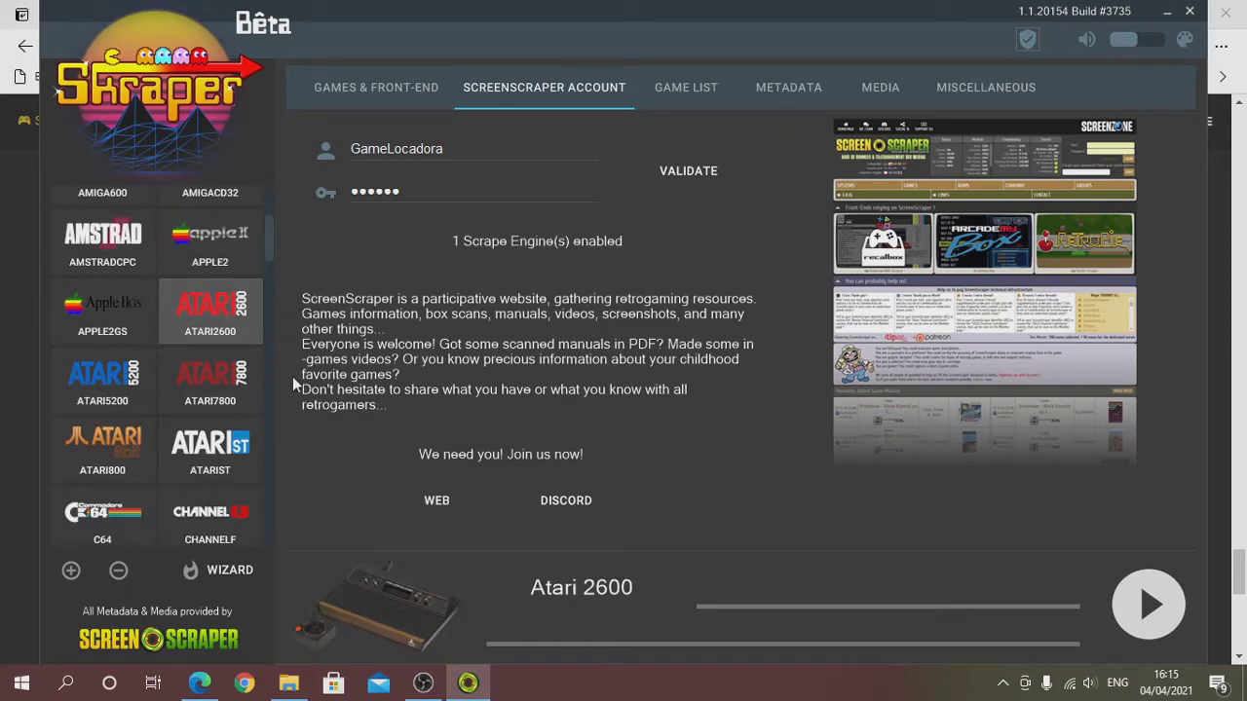
left_click(210, 322)
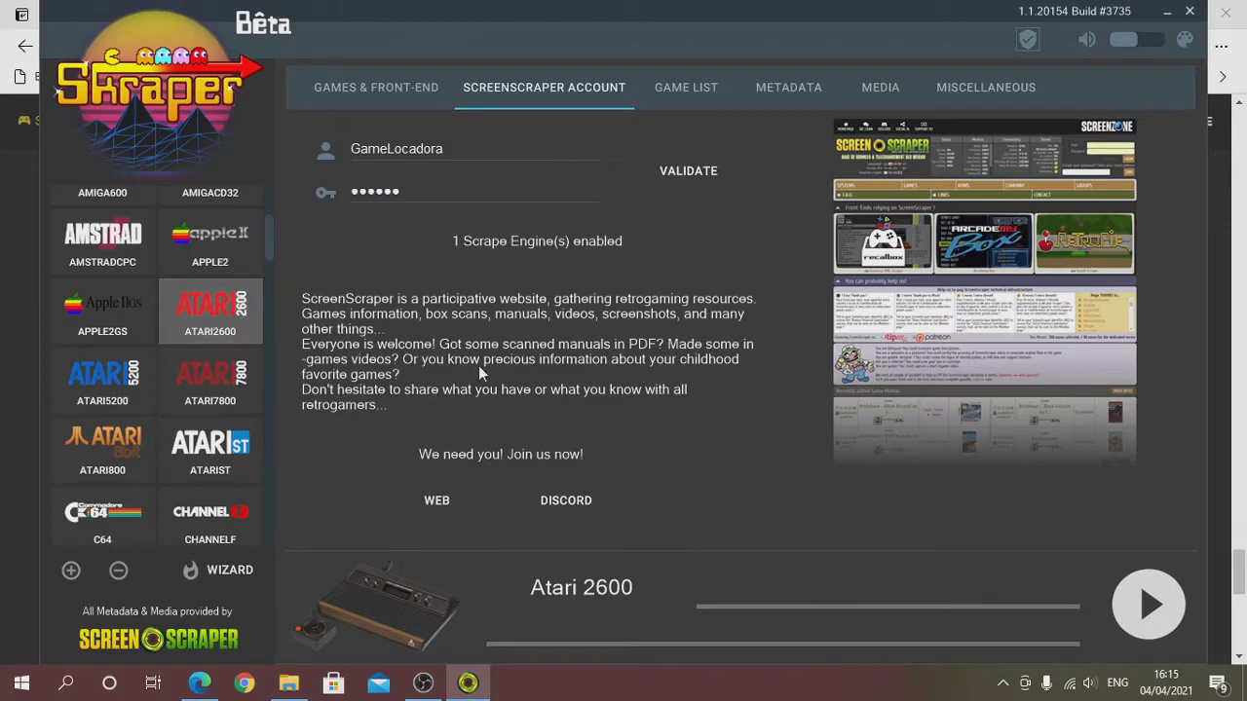
left_click(1150, 605)
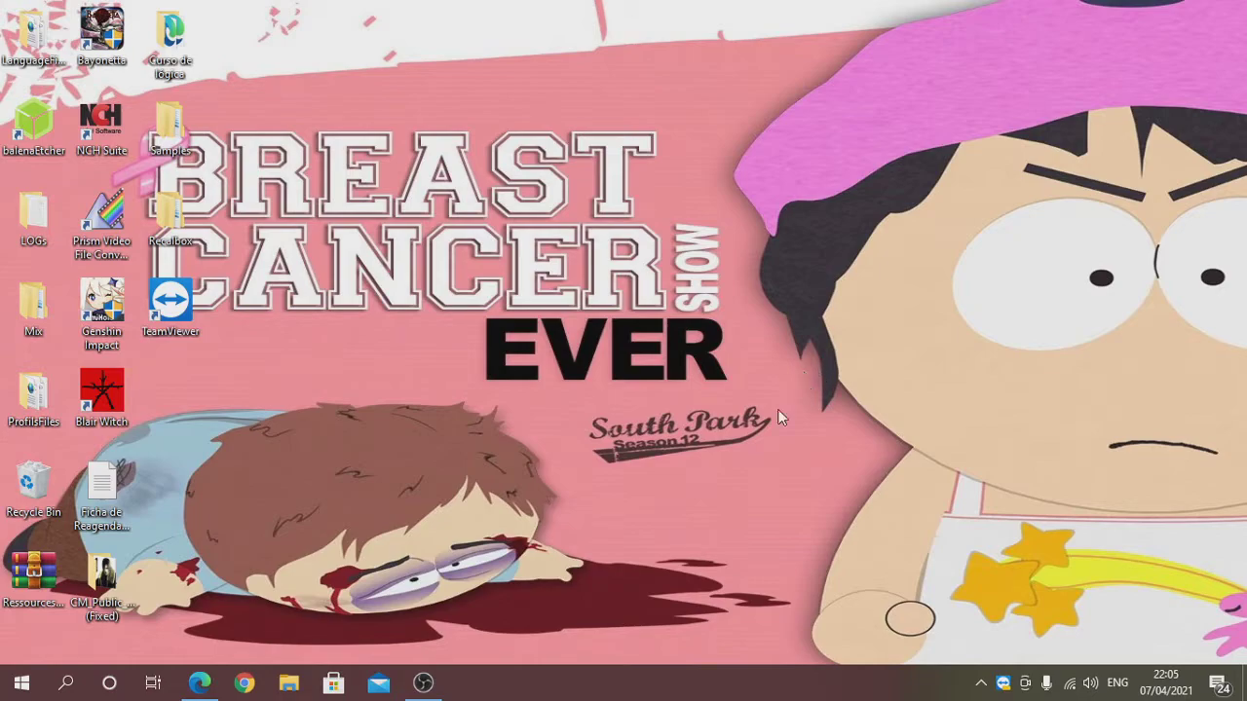
Switch to File Explorer, show the network computers and go to the network location \\RECALBOX.
left_click(289, 684)
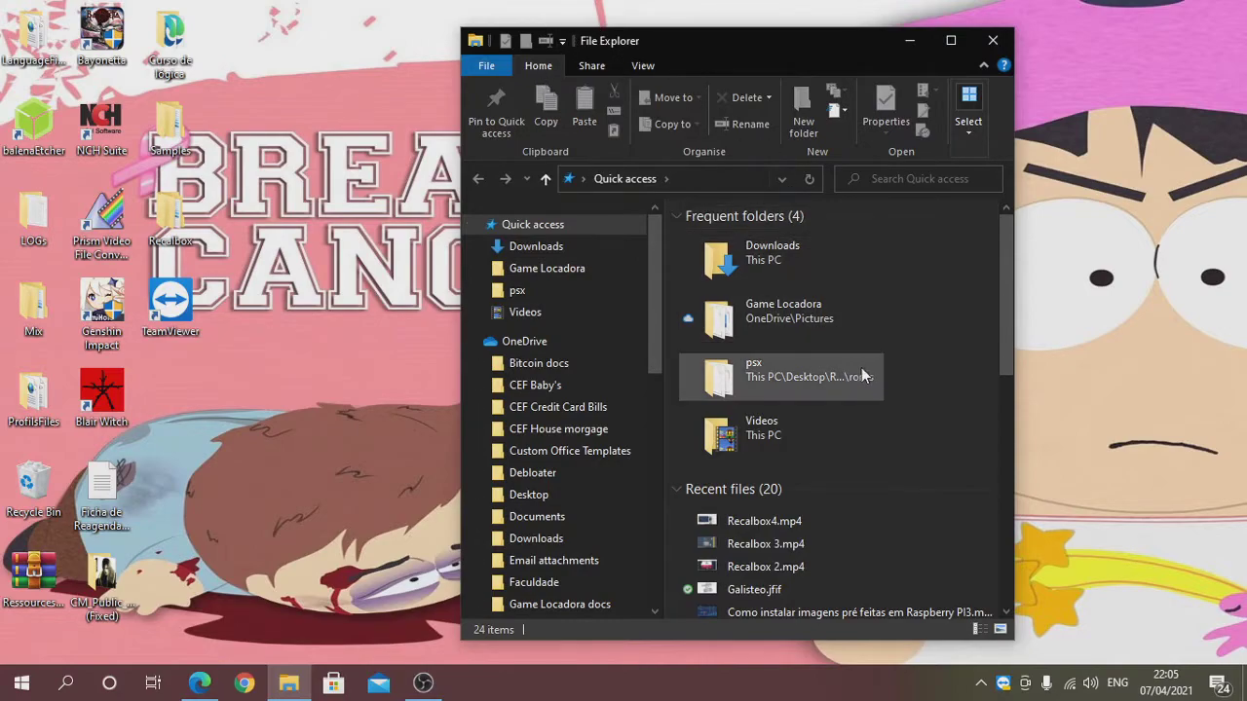
left_click_drag(650, 286, 630, 519)
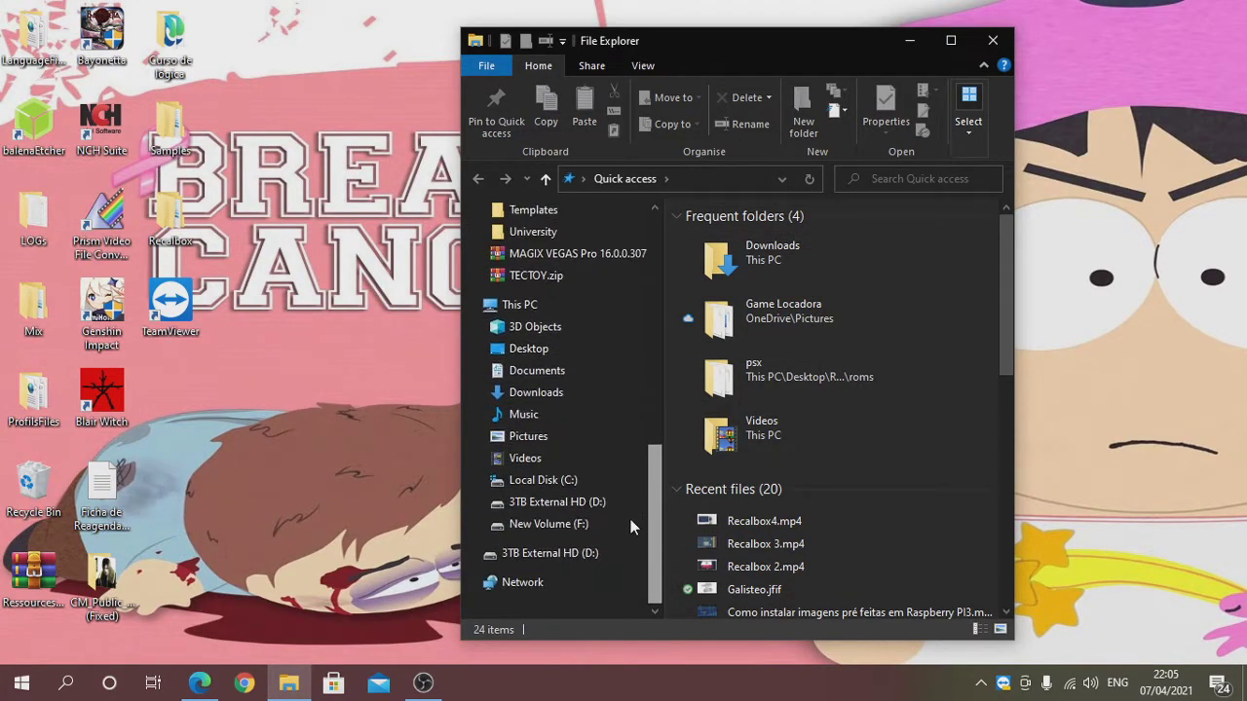
left_click(507, 583)
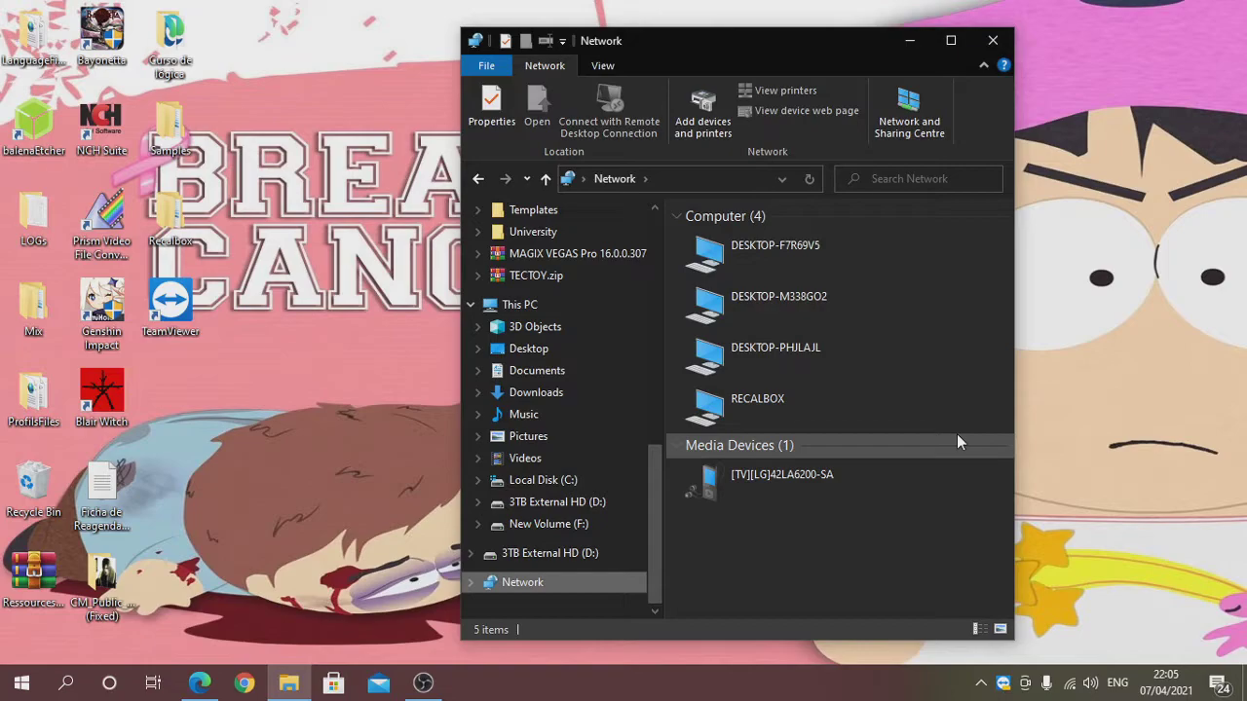
left_click(697, 178)
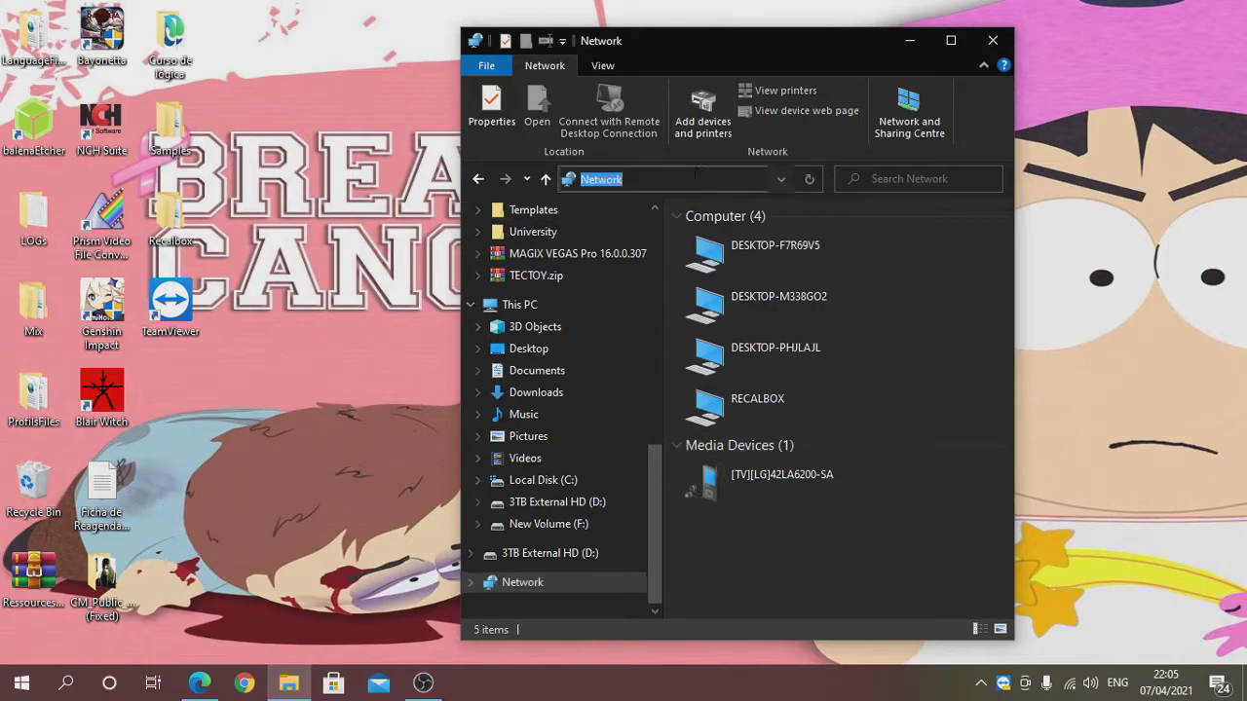
type("\\\\")
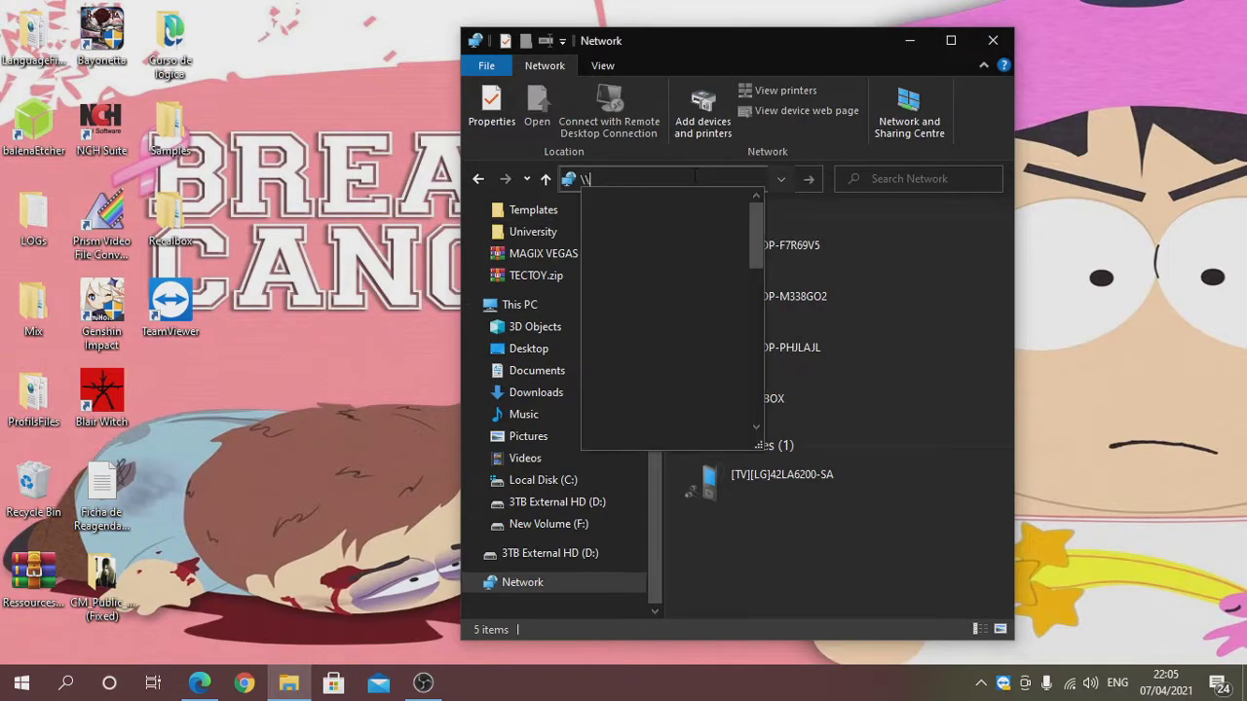
type("REC")
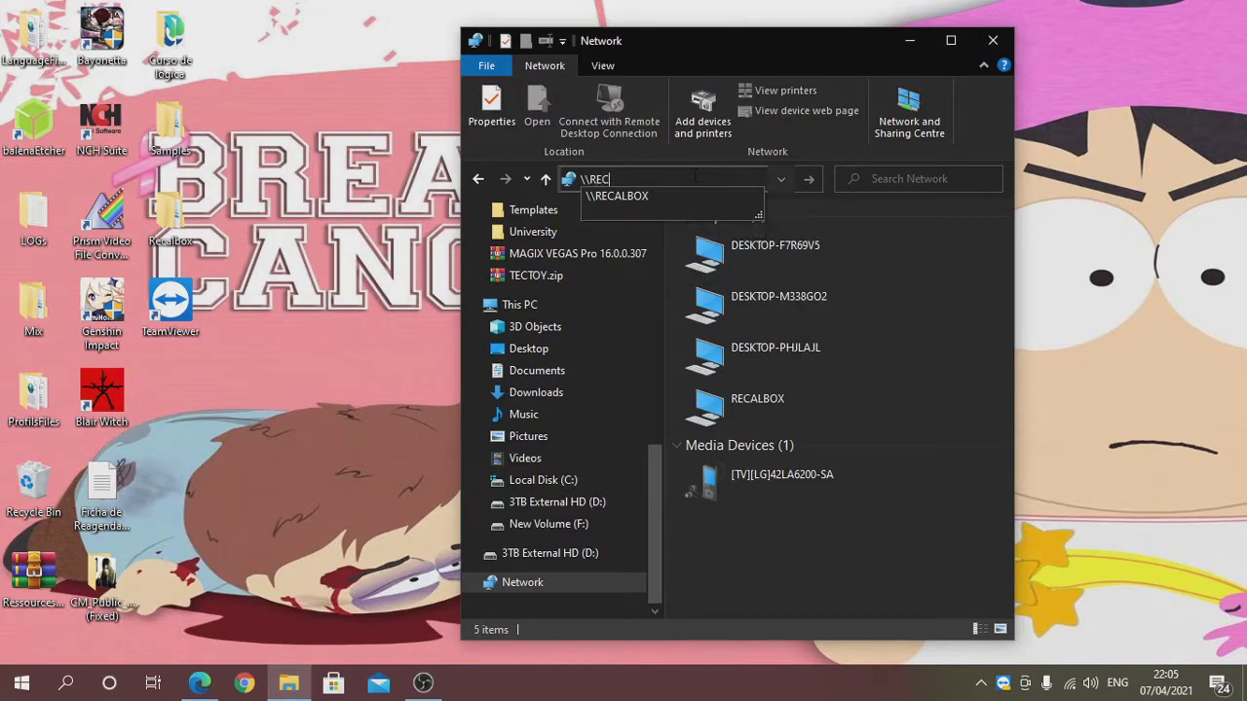
type("ALBOX")
key("ctrl+a")
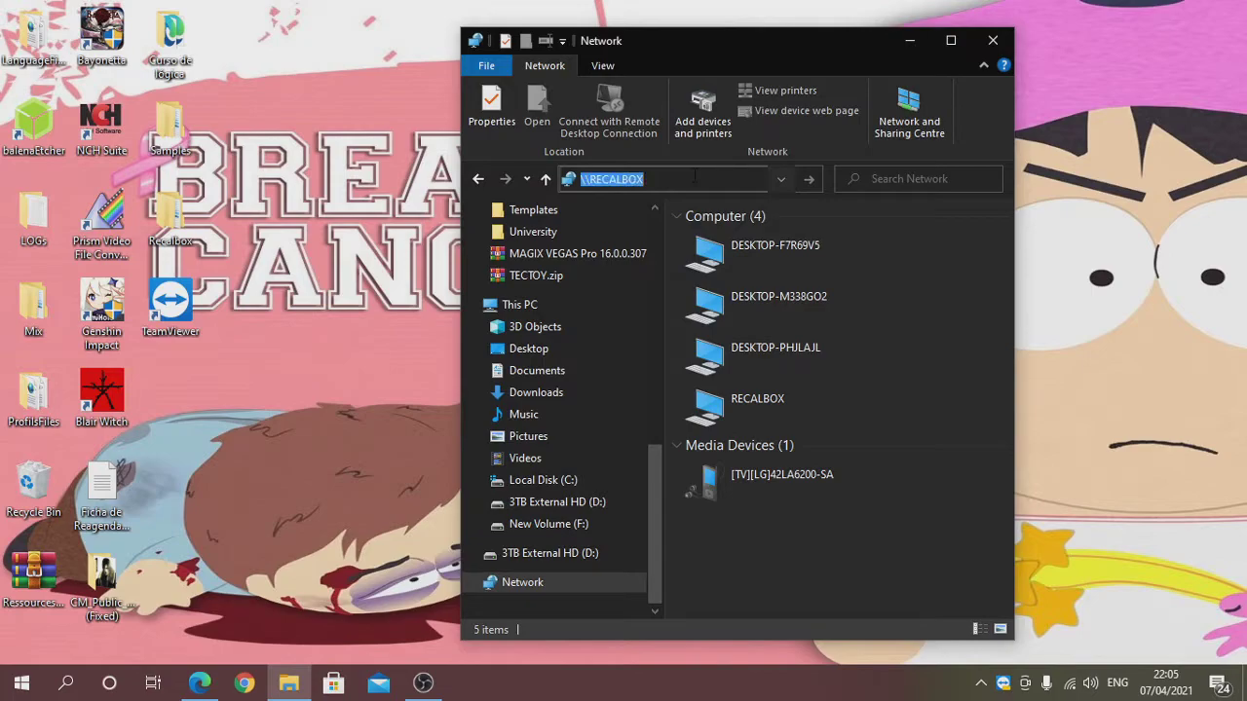
key("Return")
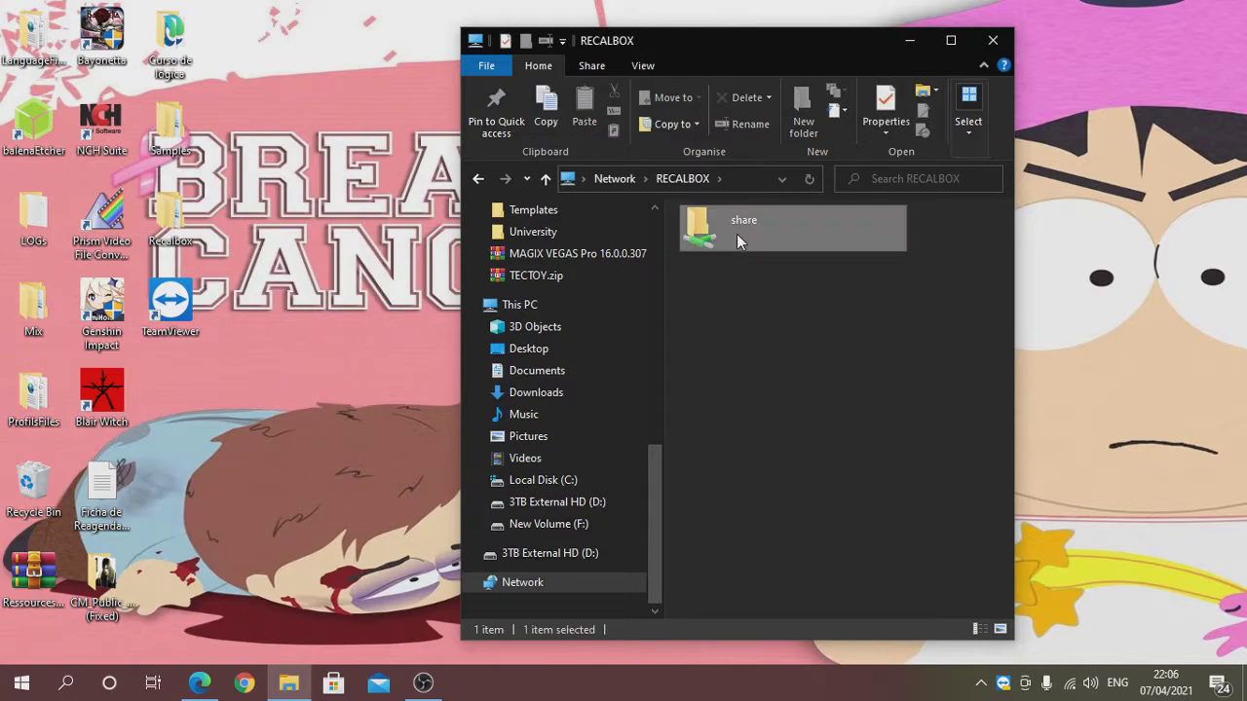
Open the bios folder in the RECALBOX share and, in a second window, the bios folder inside the desktop Recalbox folder.
double_click(737, 234)
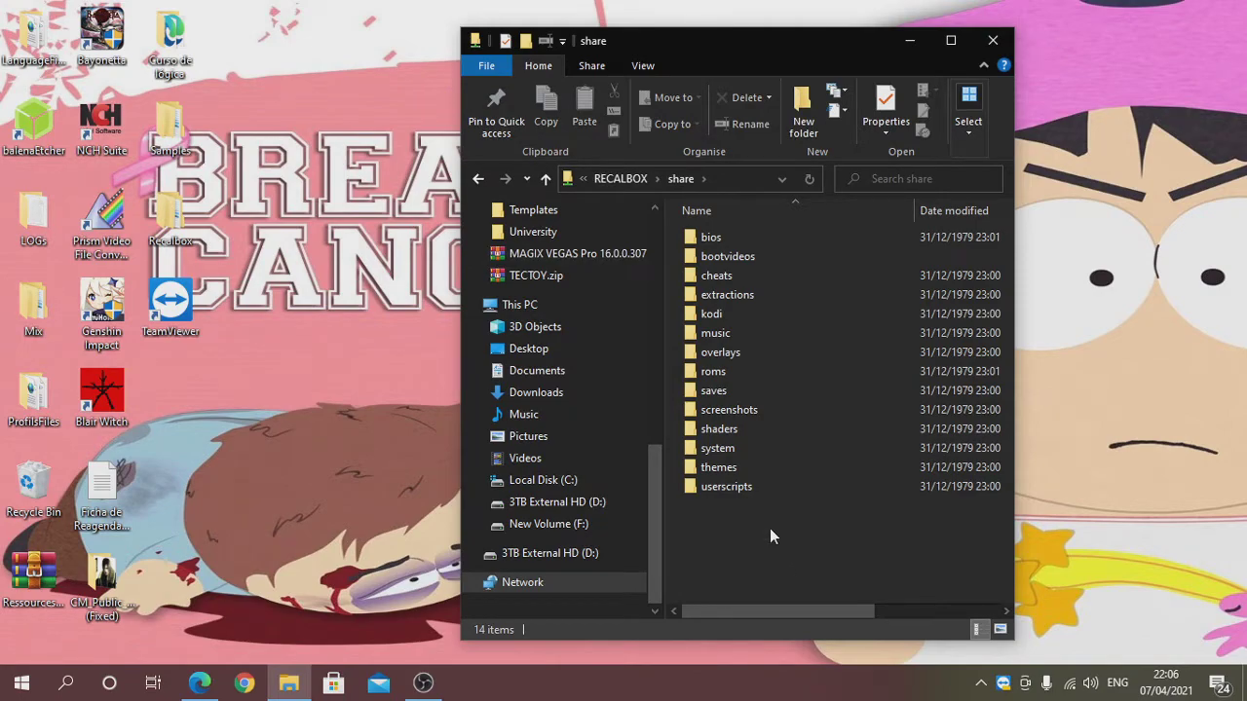
double_click(717, 240)
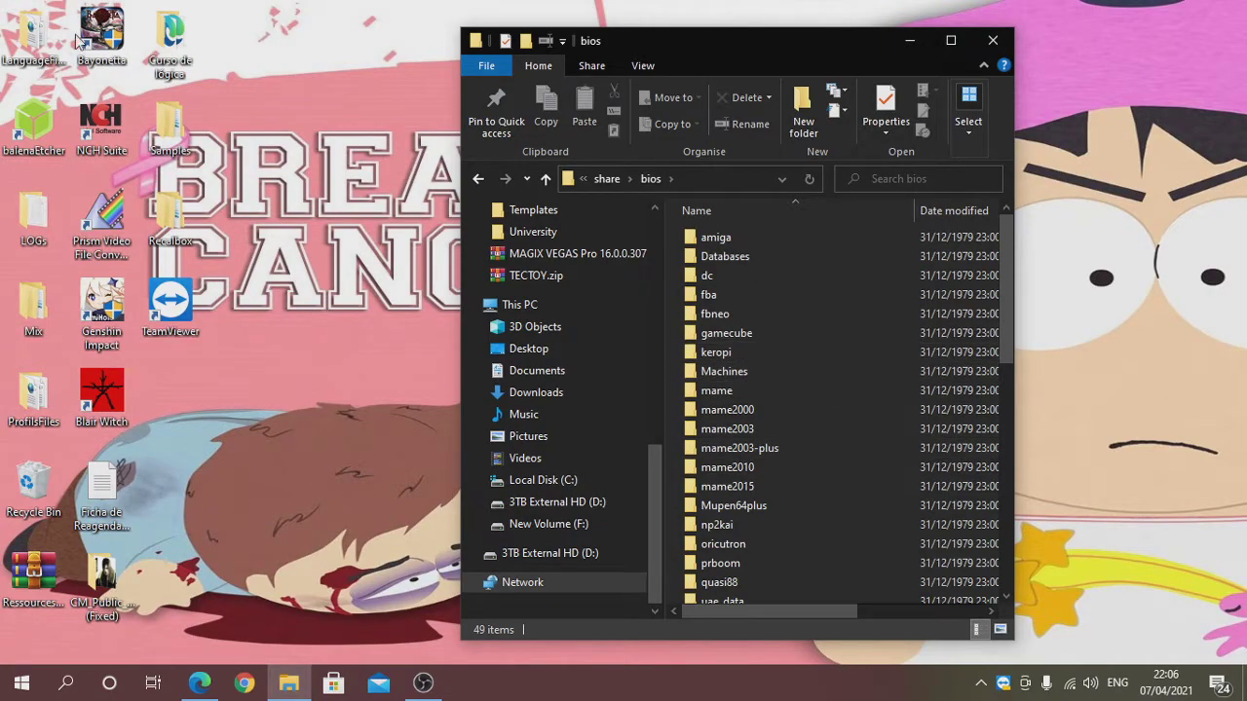
double_click(169, 214)
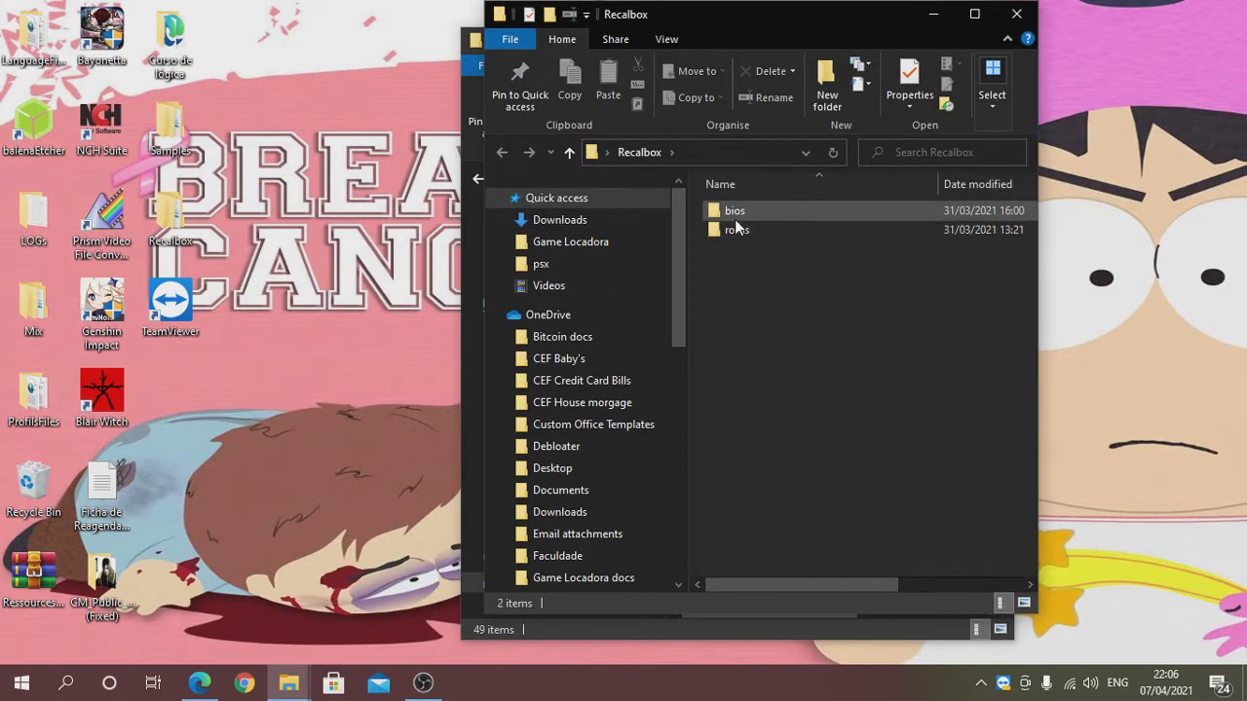
double_click(735, 214)
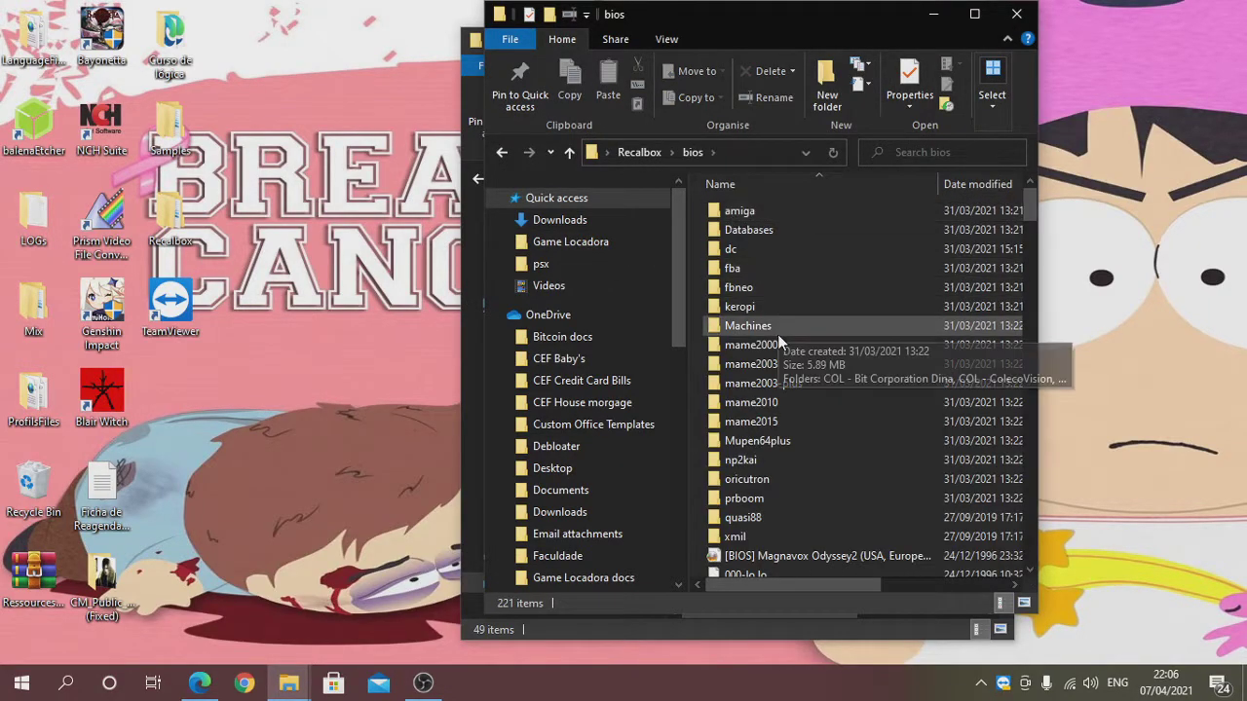
Copy everything in the local Recalbox bios folder into the bios folder of the RECALBOX share.
left_click(778, 344)
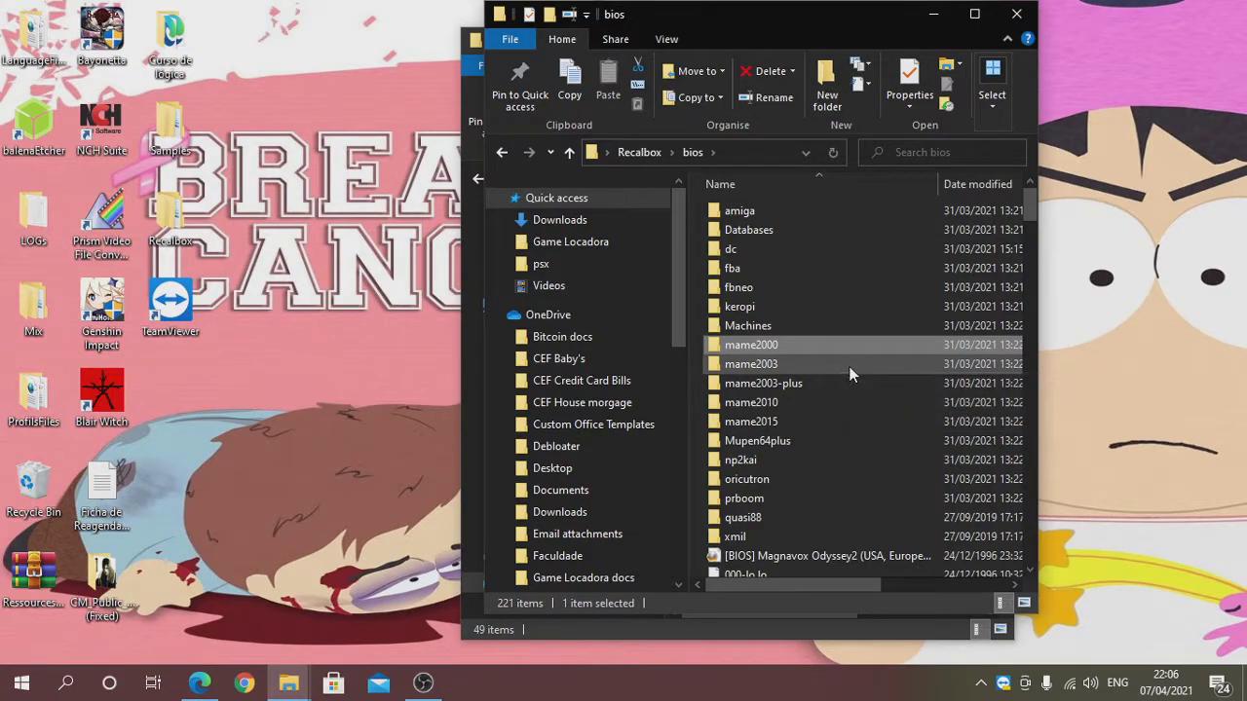
key("ctrl+a")
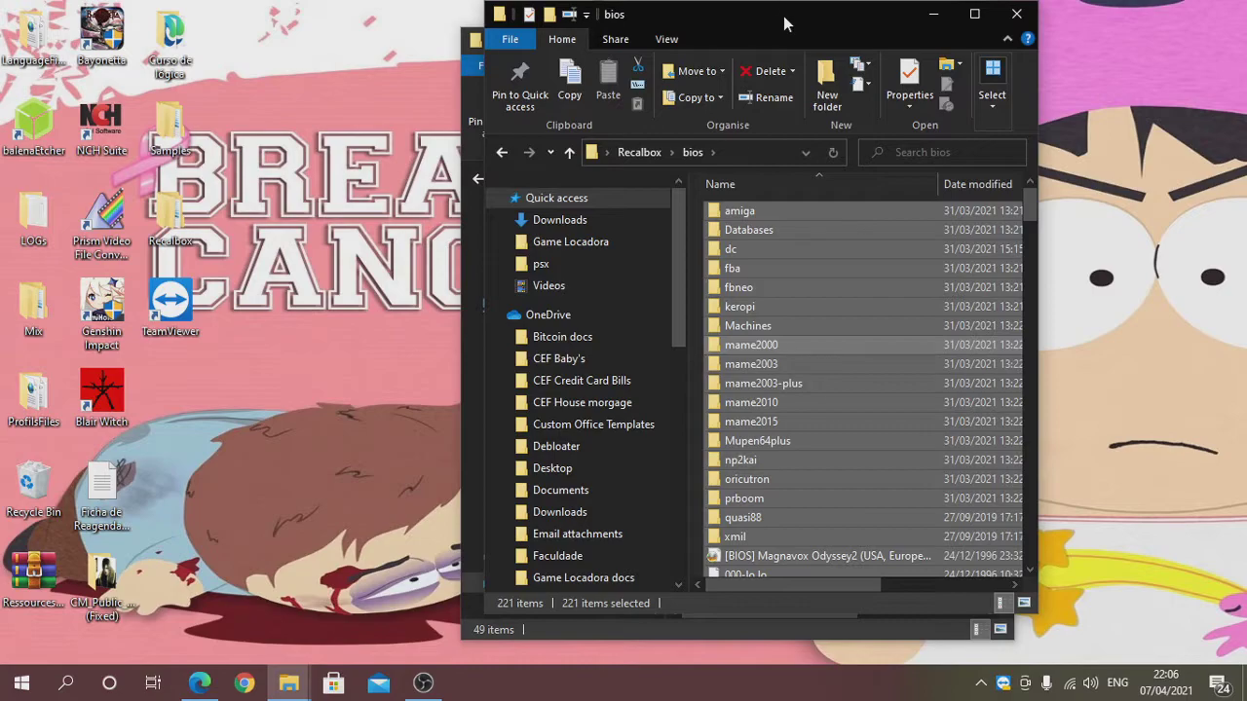
left_click_drag(782, 11, 373, 15)
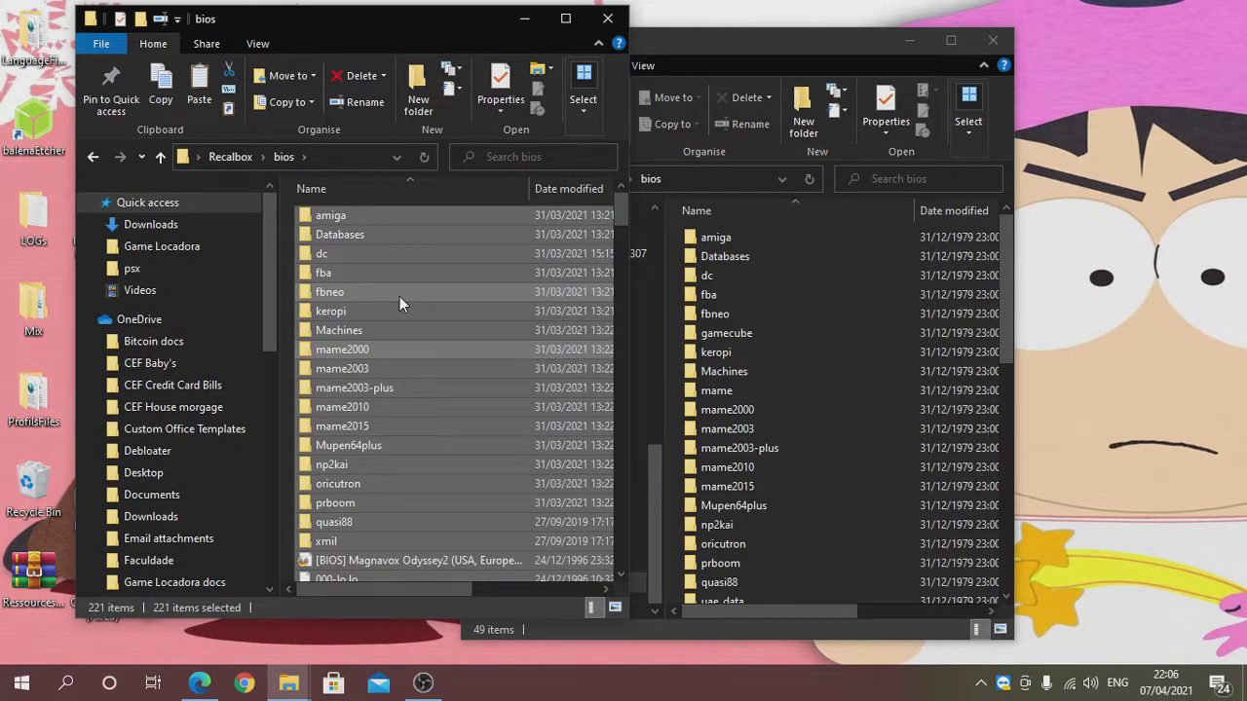
left_click(743, 39)
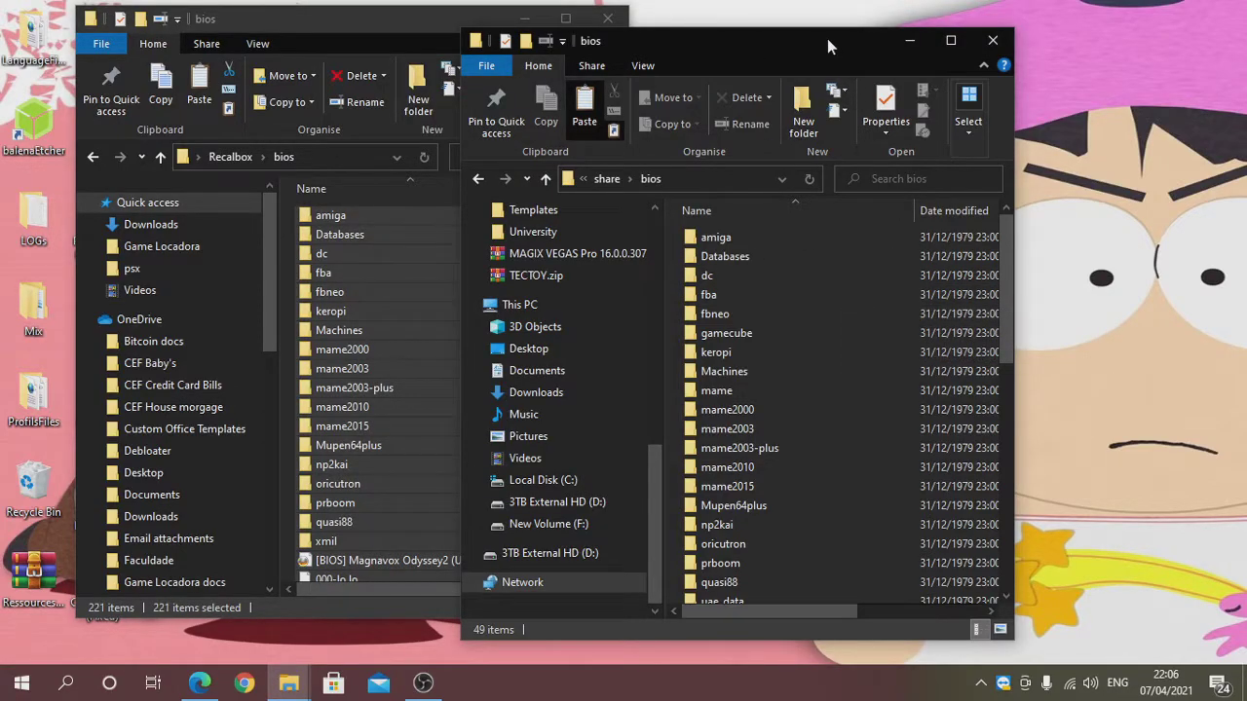
key("ctrl+v")
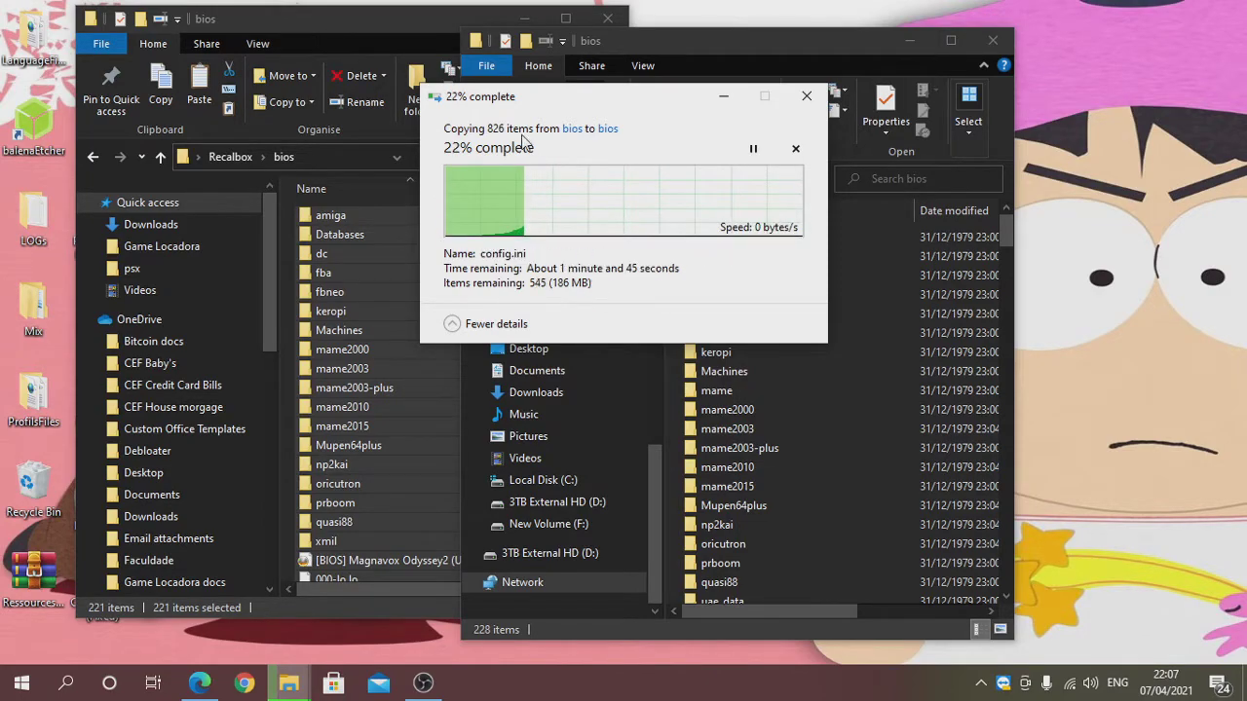
left_click(371, 19)
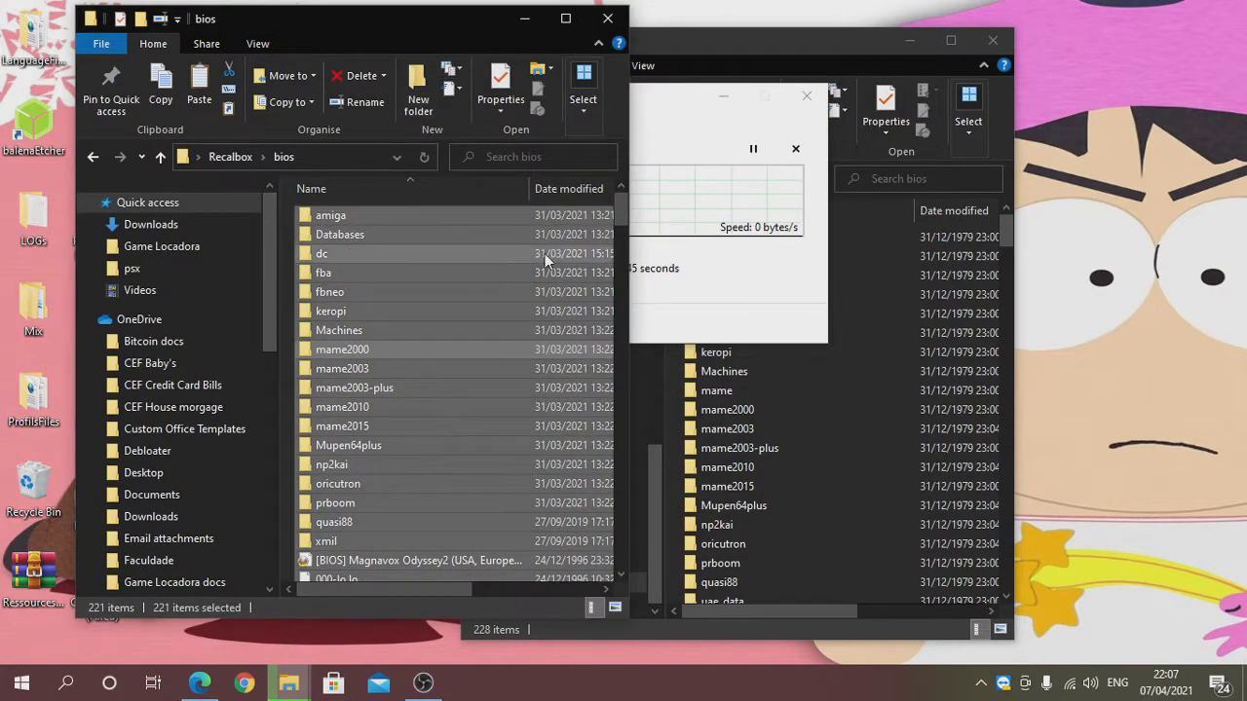
left_click(91, 159)
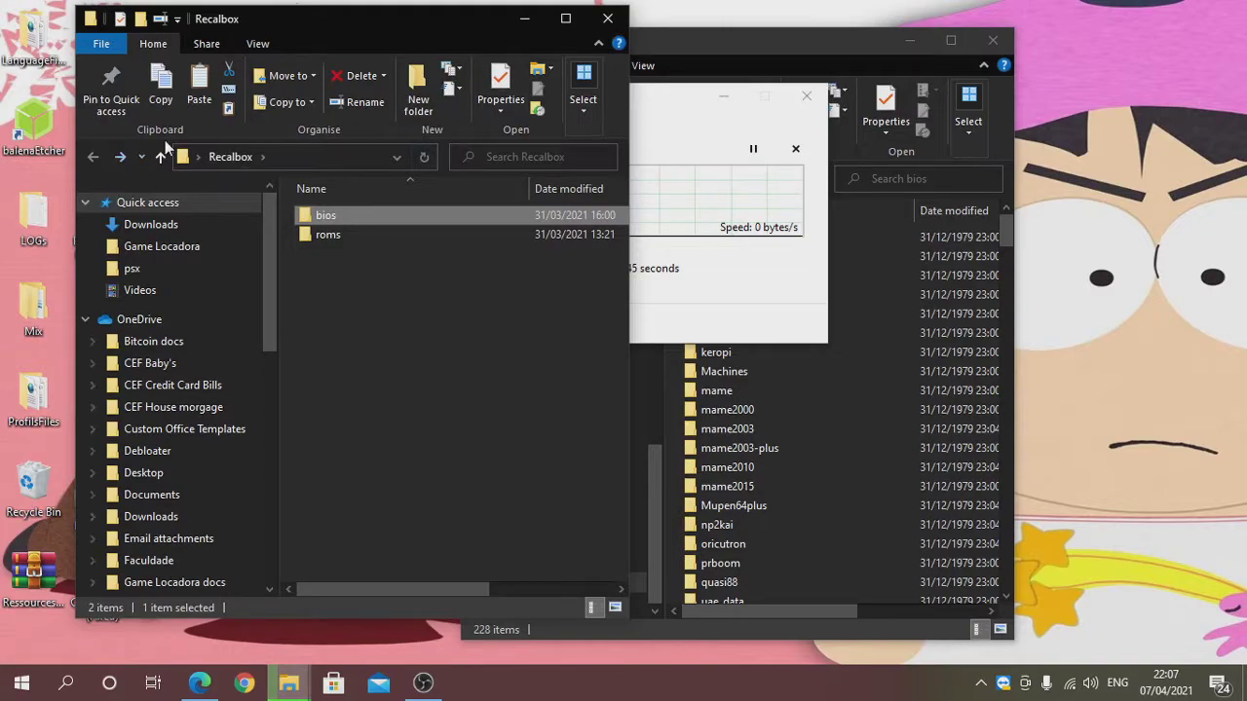
left_click(298, 222)
double_click(321, 215)
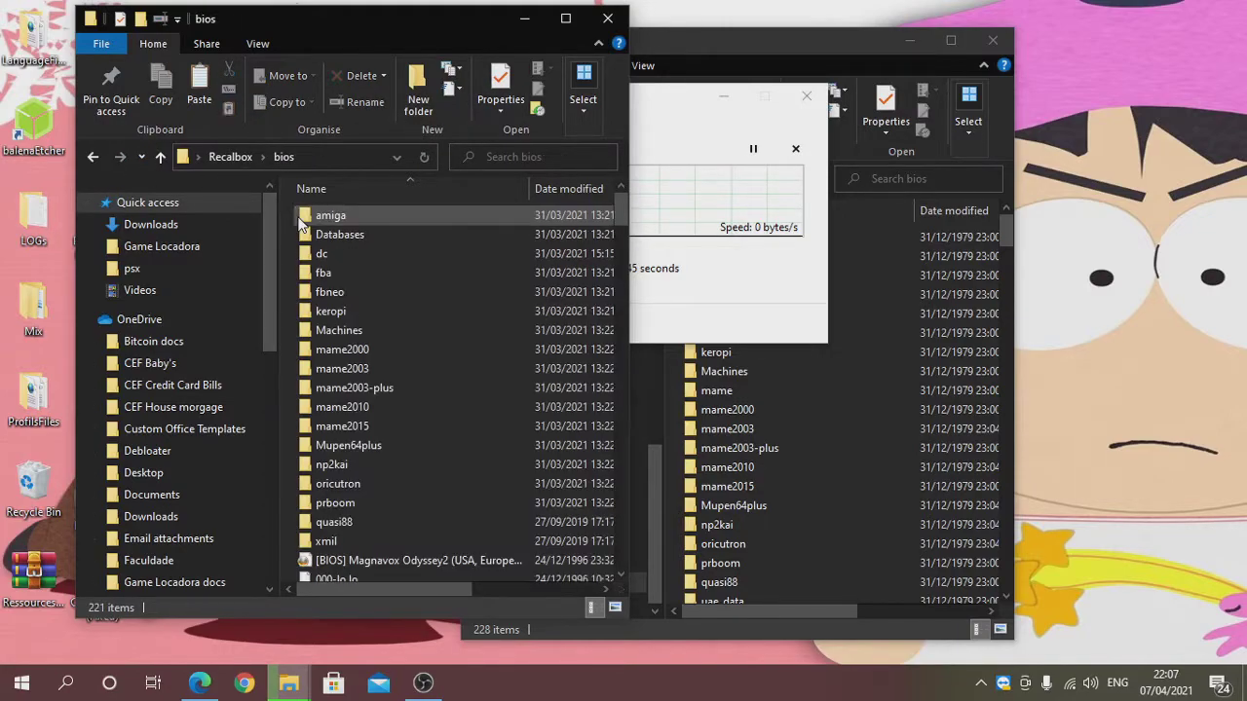
Replace the files with the same names in the destination bios folder to complete the copy.
left_click(667, 123)
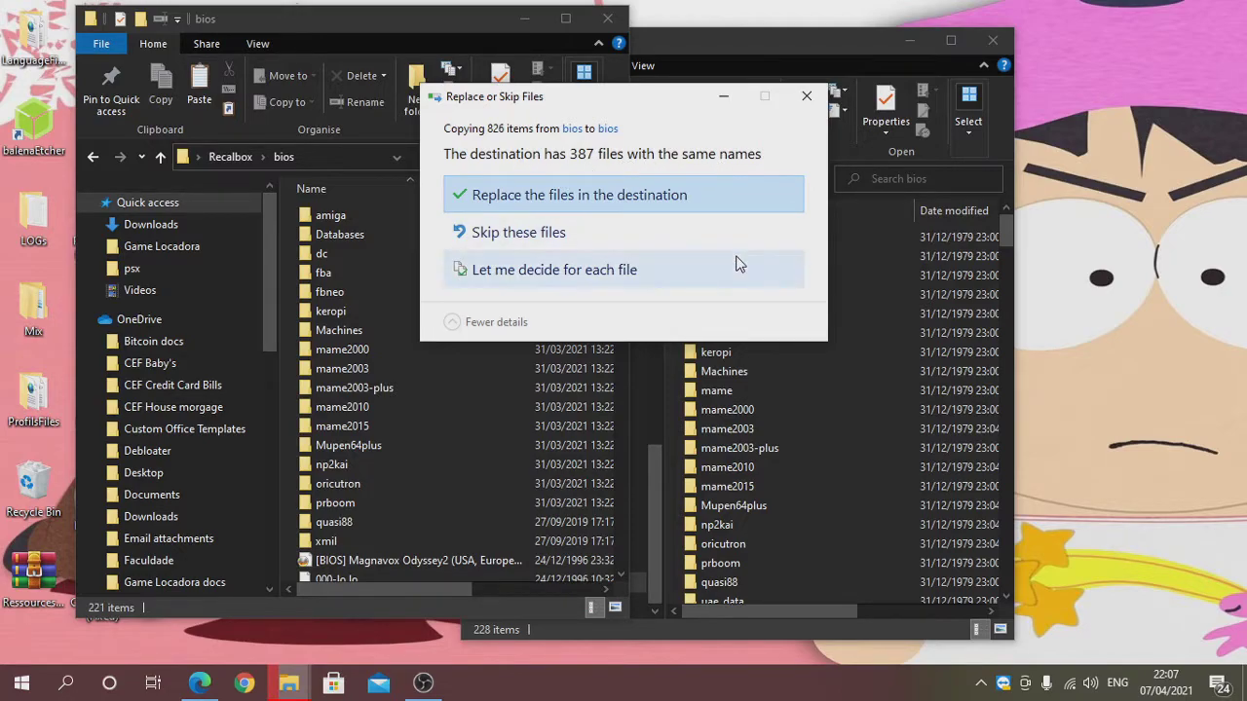
left_click(549, 198)
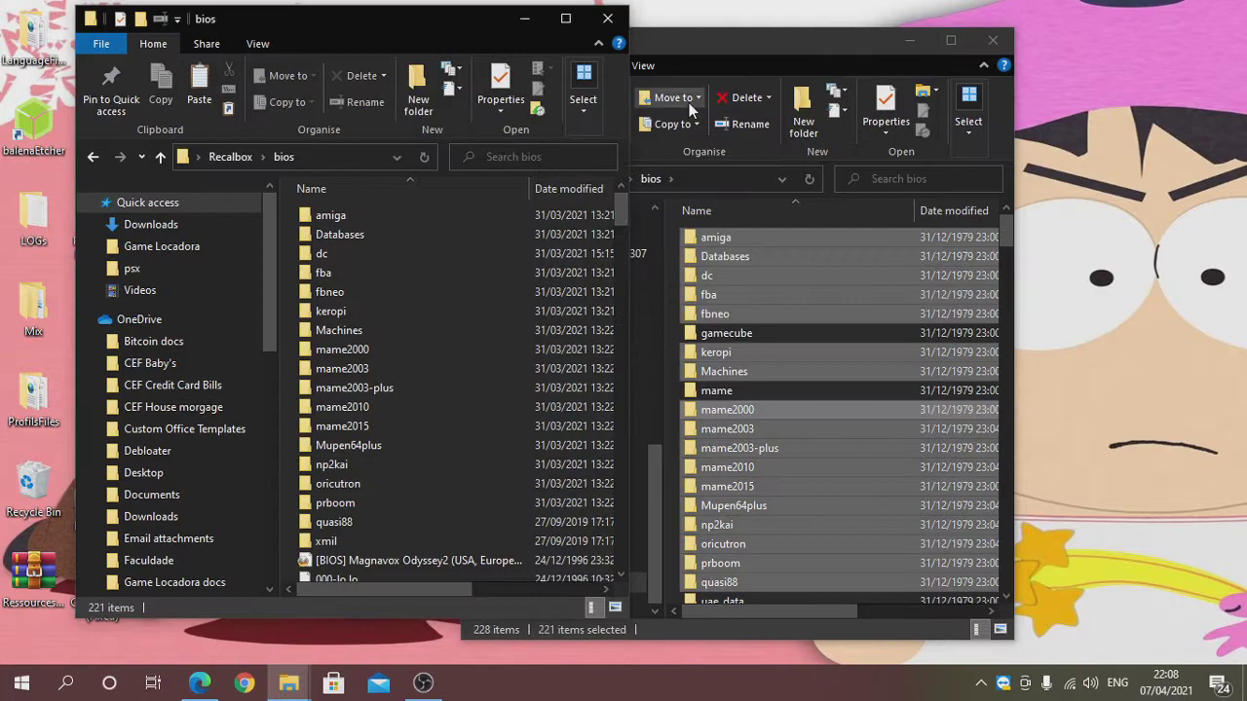
Move the network bios window further away from the local one and go back to the share folder.
left_click(808, 392)
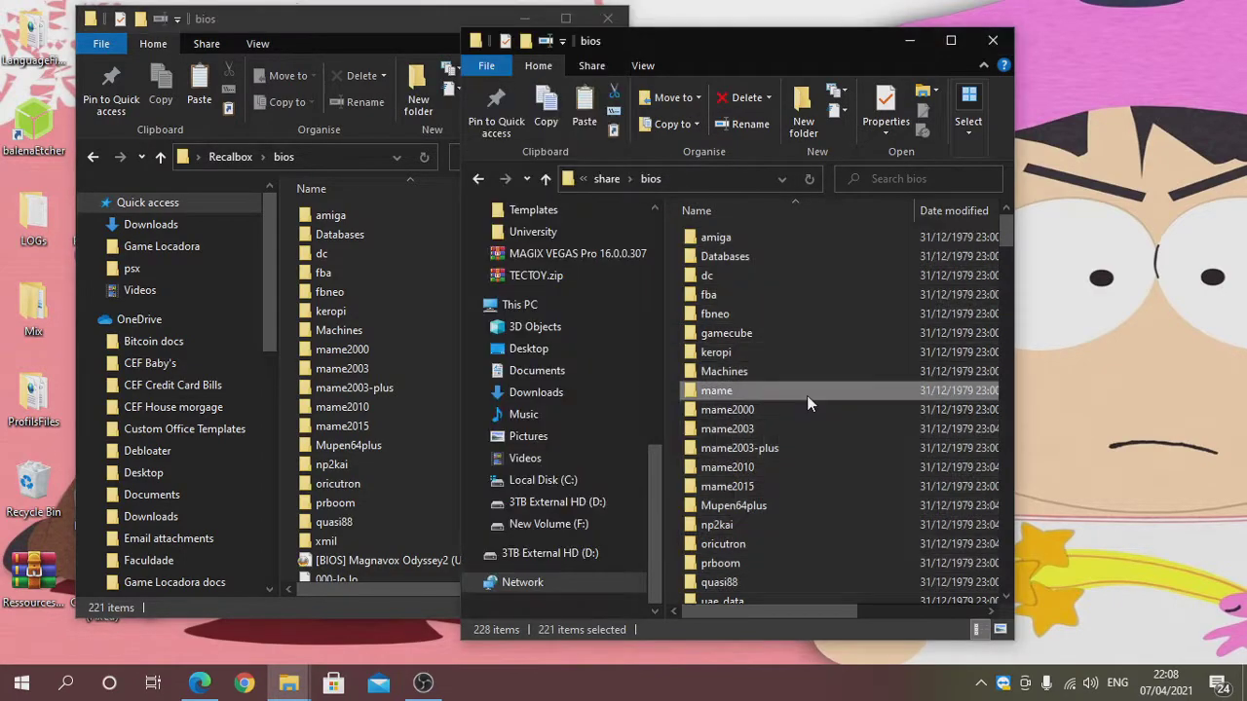
left_click_drag(725, 36, 814, 26)
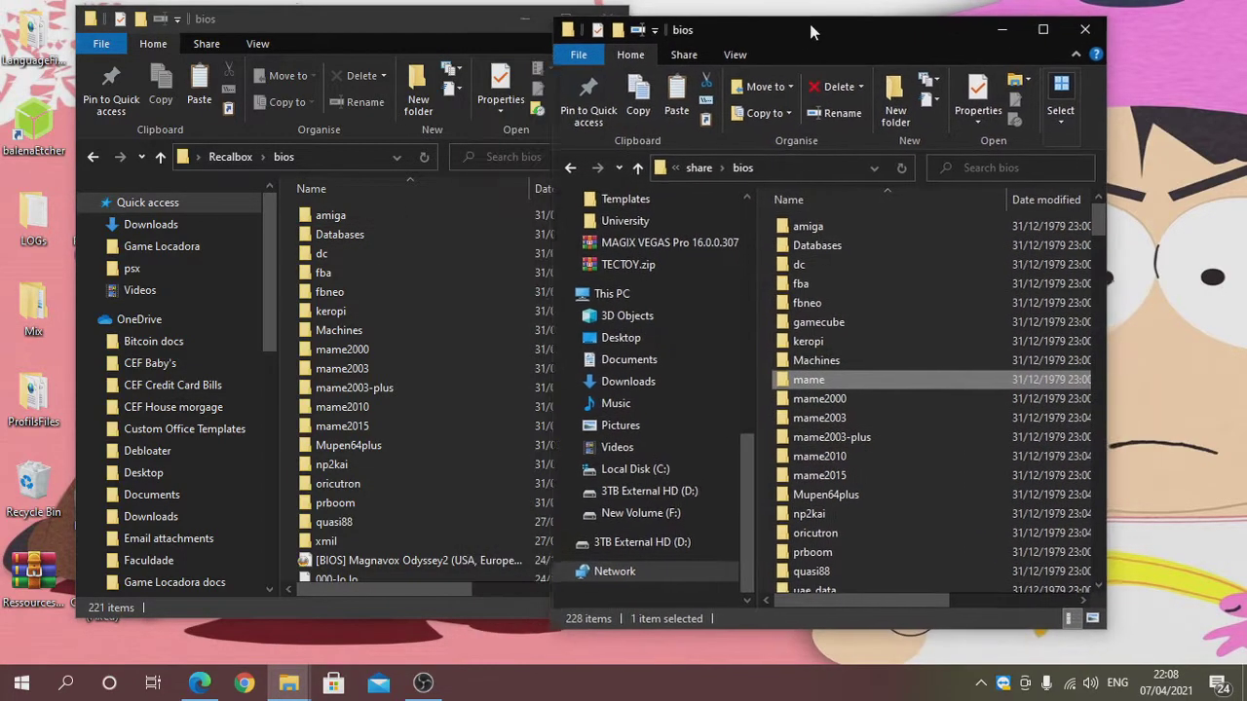
left_click(567, 170)
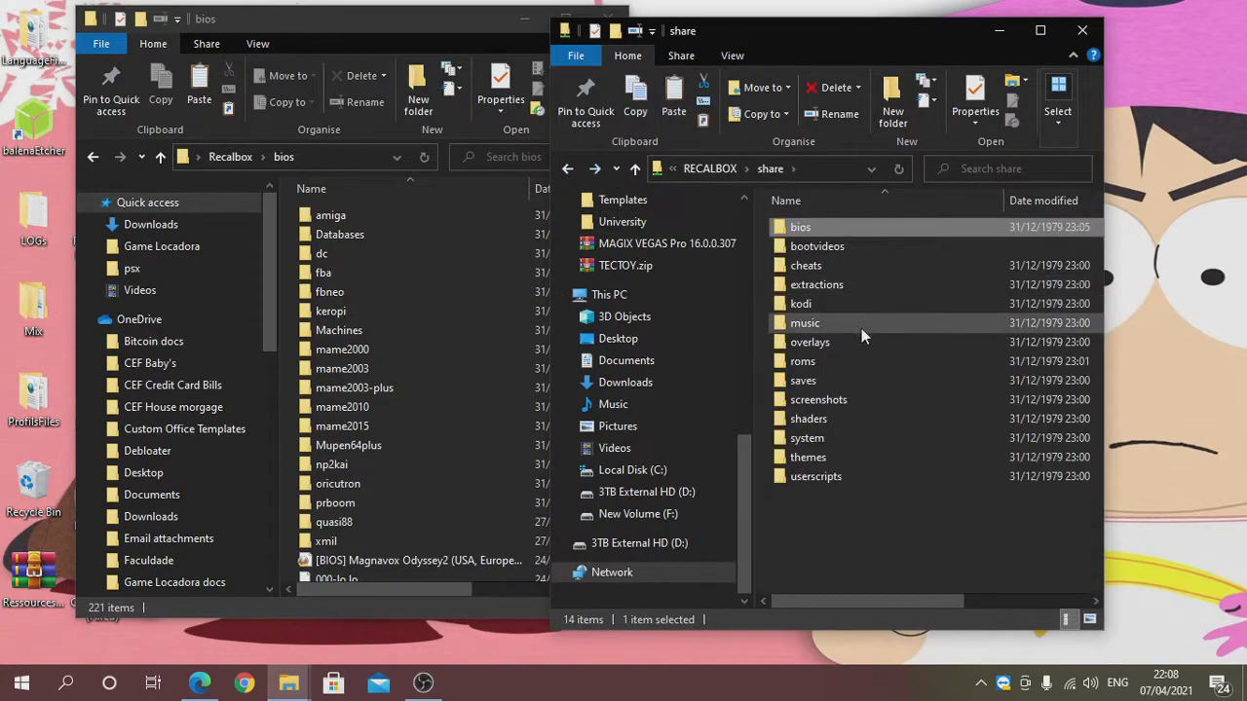
Open the roms folder in the RECALBOX share and, in the other window, the roms folder inside the local Recalbox folder.
double_click(823, 359)
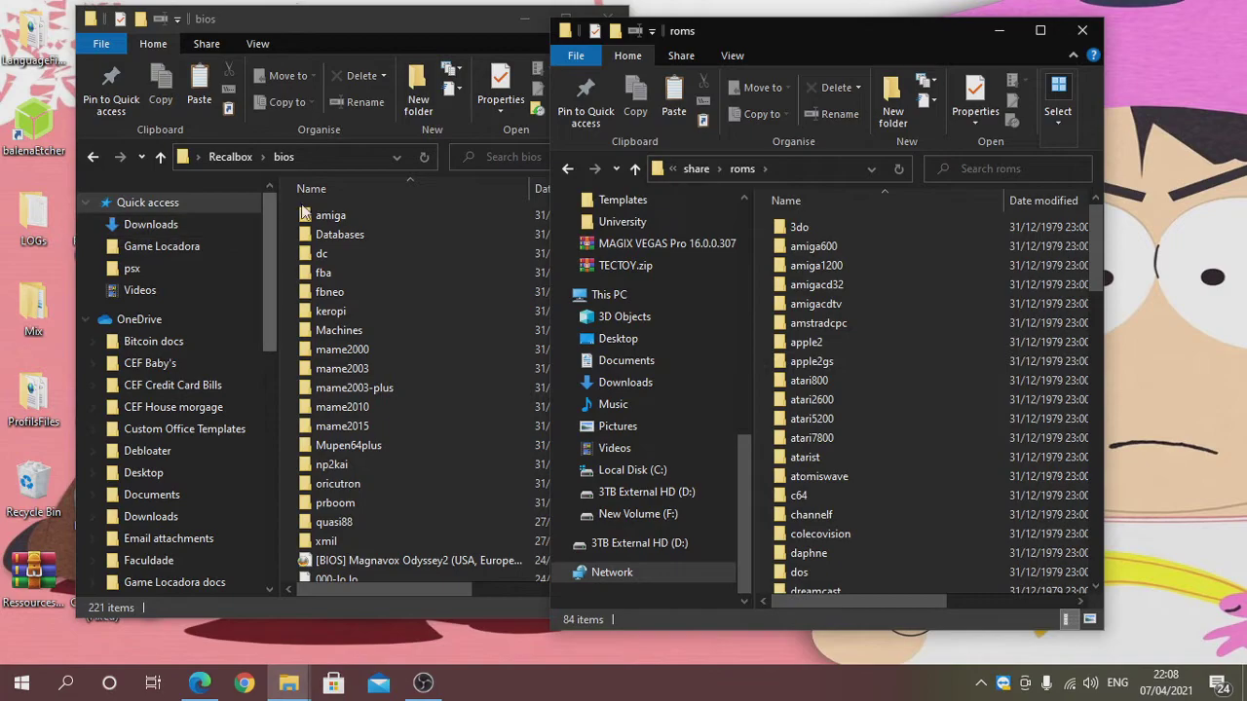
left_click(93, 156)
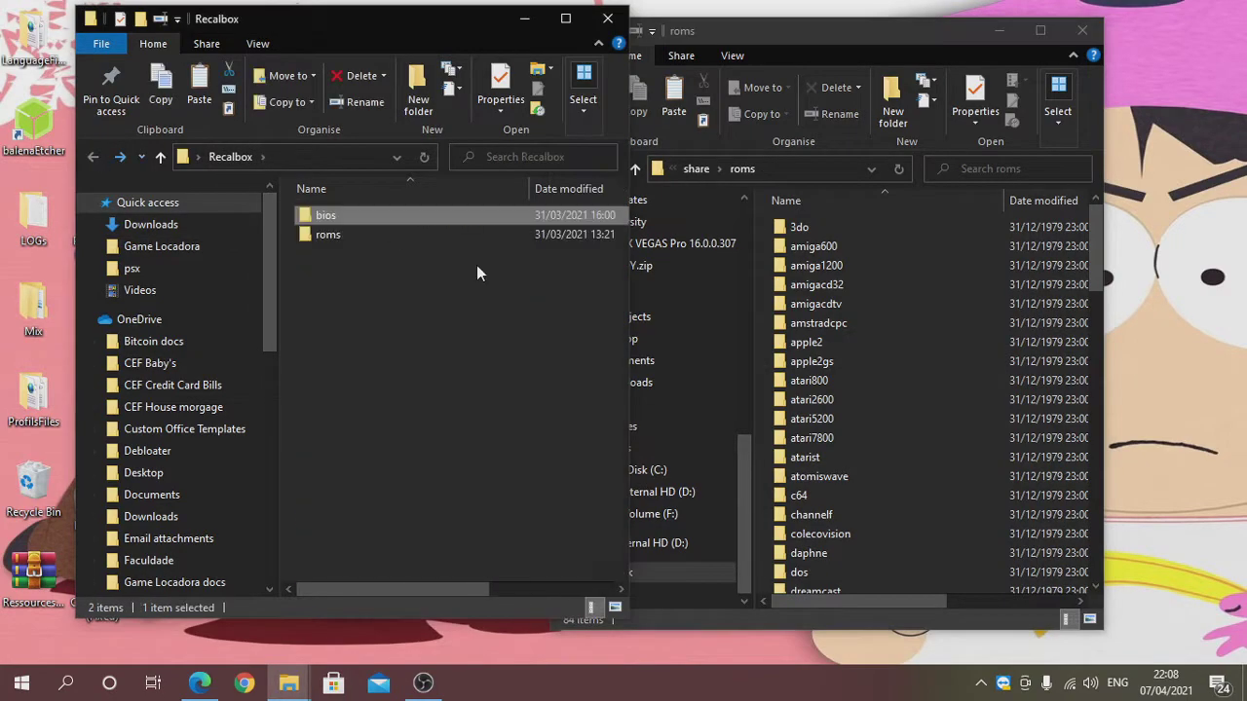
double_click(320, 235)
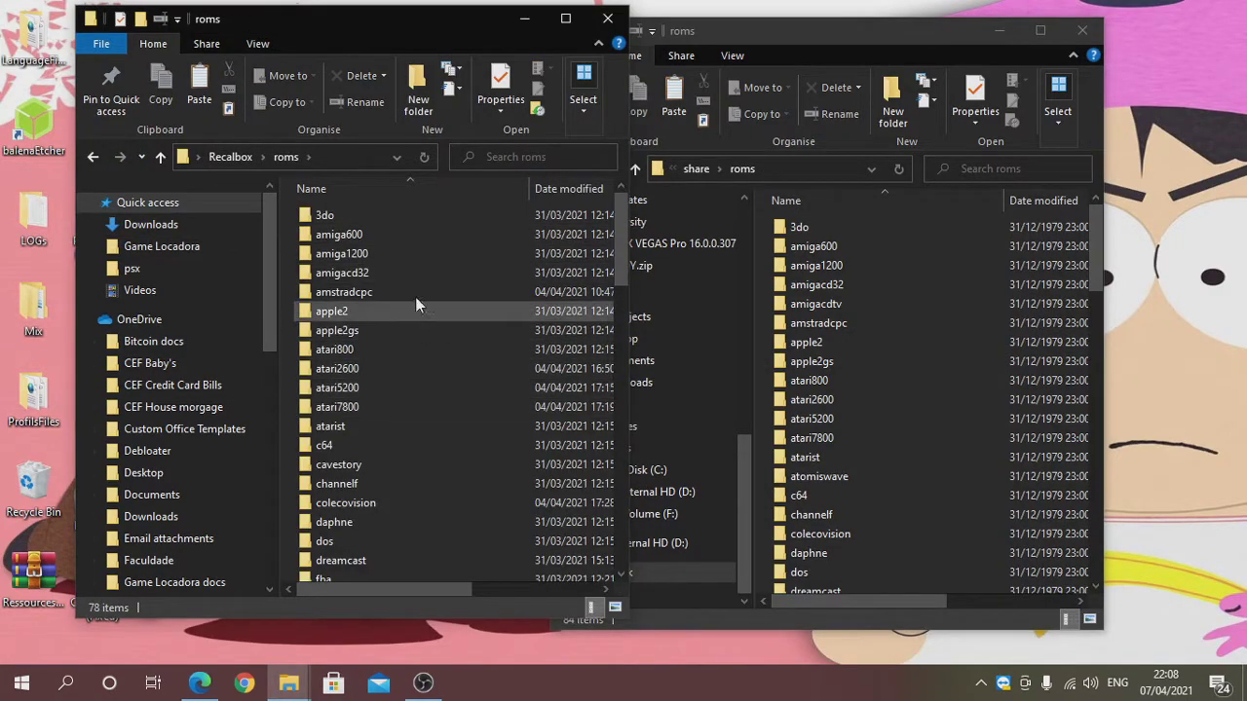
left_click(93, 156)
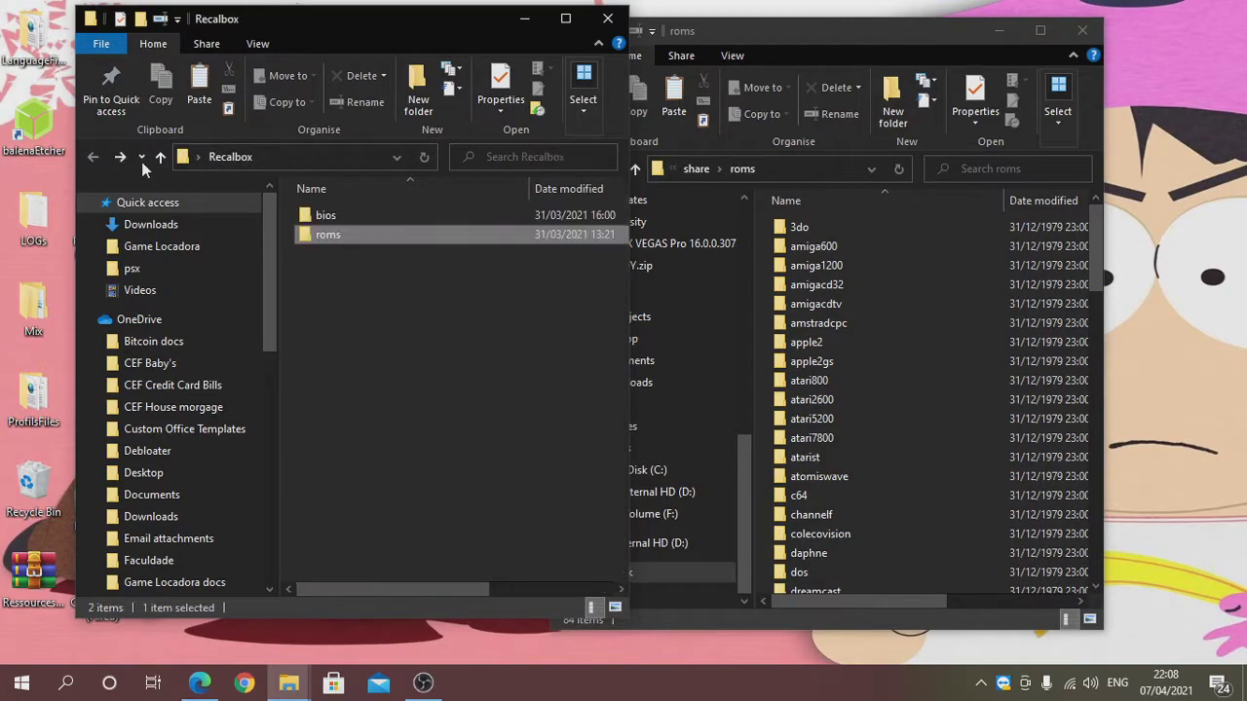
double_click(311, 235)
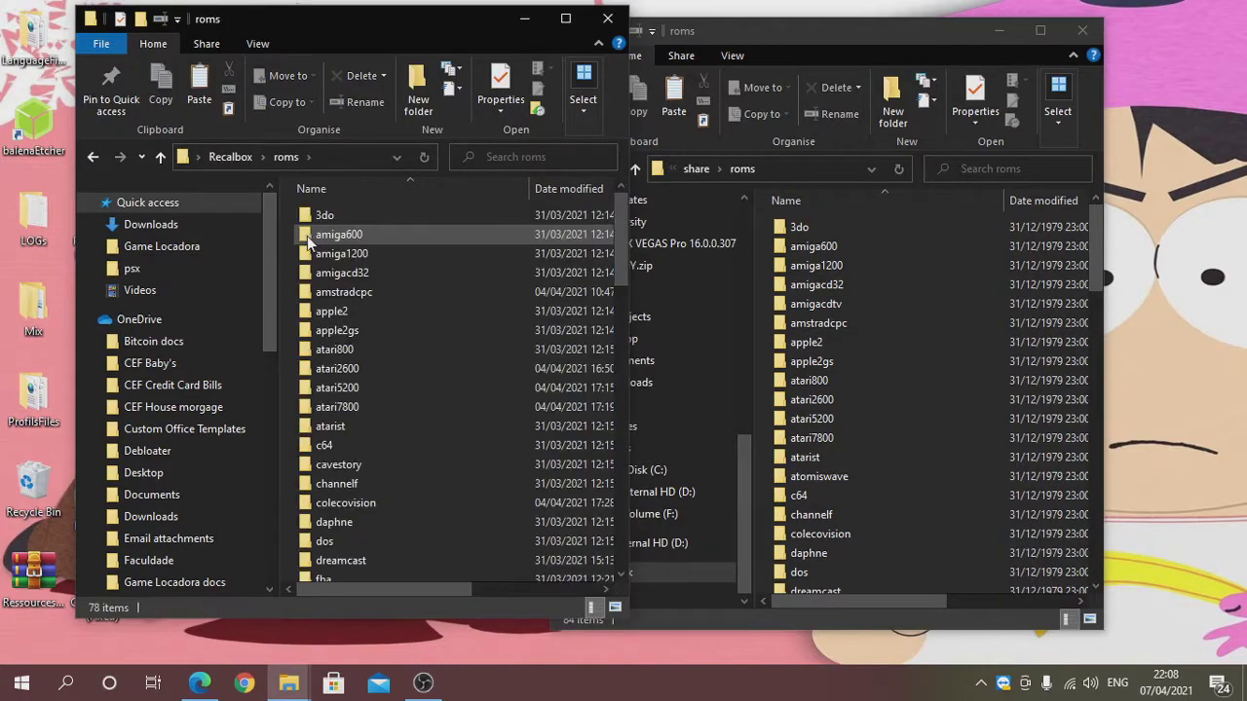
Copy everything in the local Recalbox roms folder into the roms folder of the RECALBOX share and close the local folder window.
left_click(408, 310)
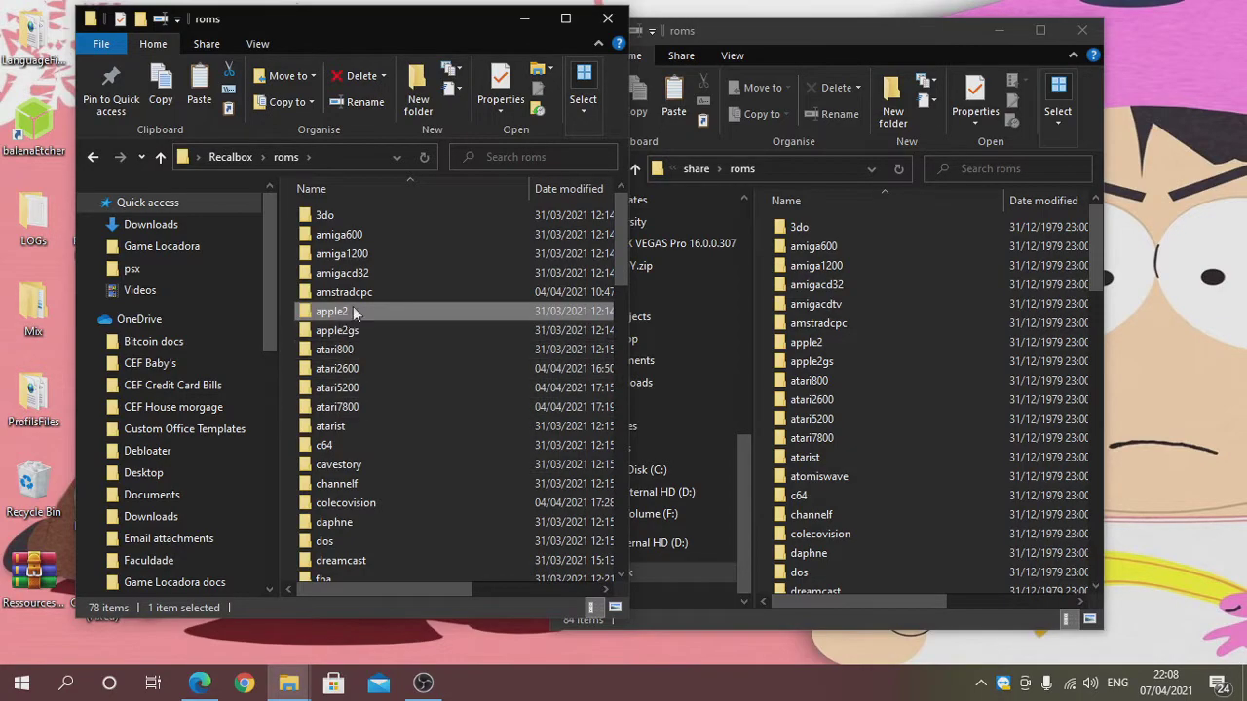
mouse_move(354, 312)
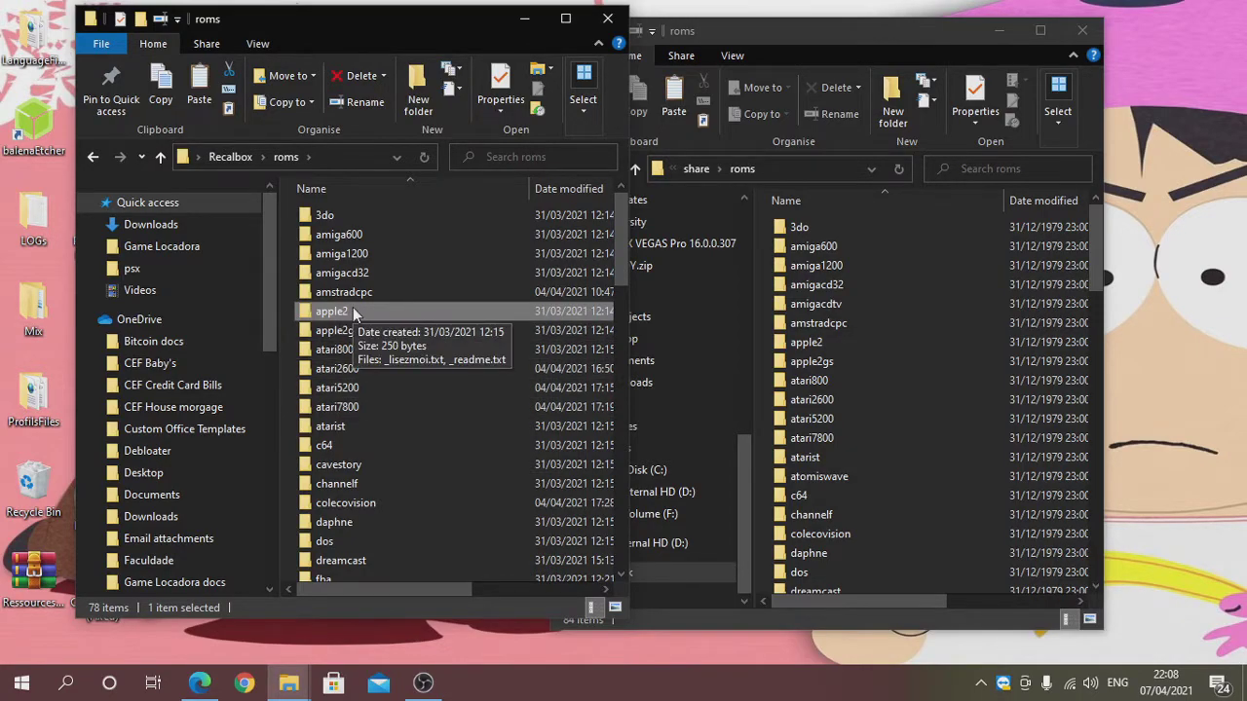
key("ctrl+a")
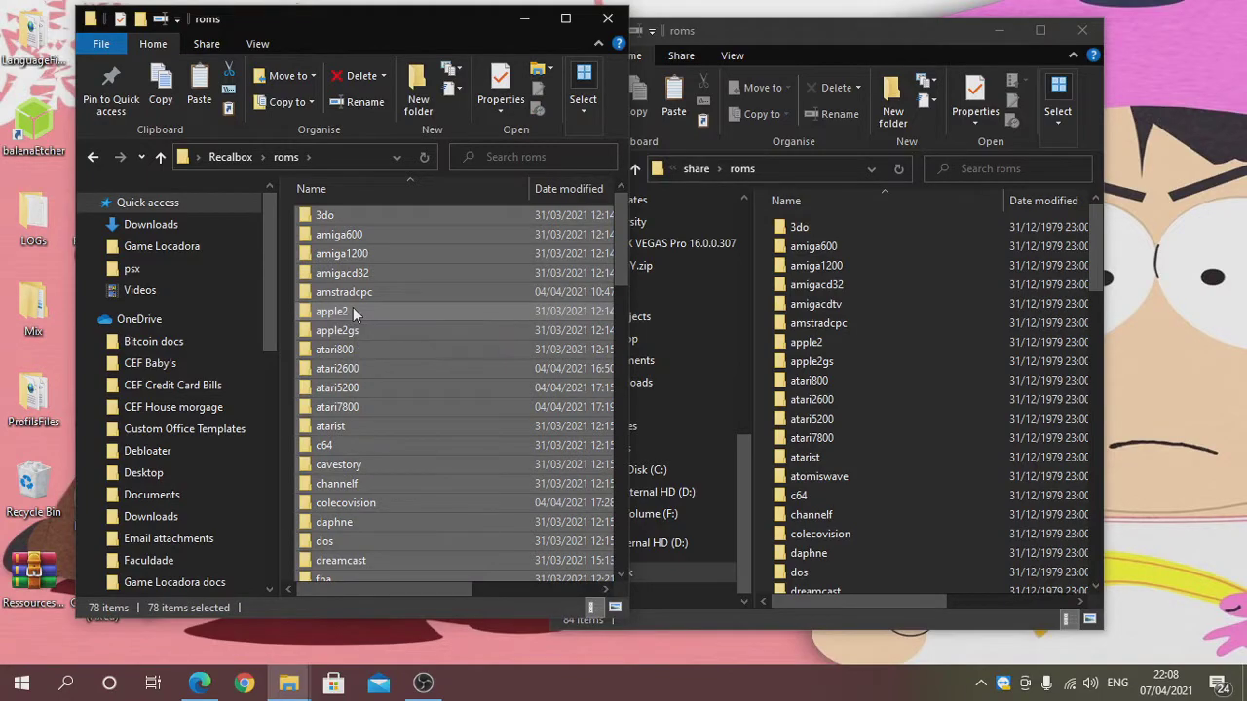
left_click(853, 30)
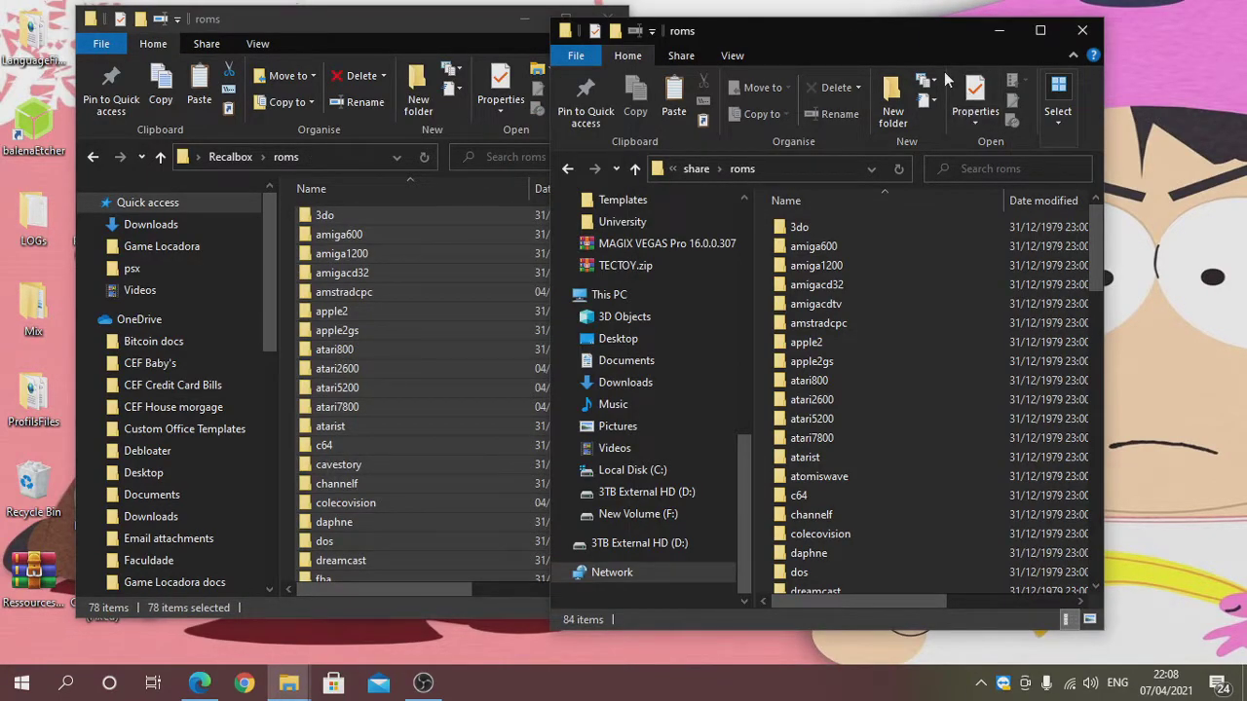
key("ctrl+v")
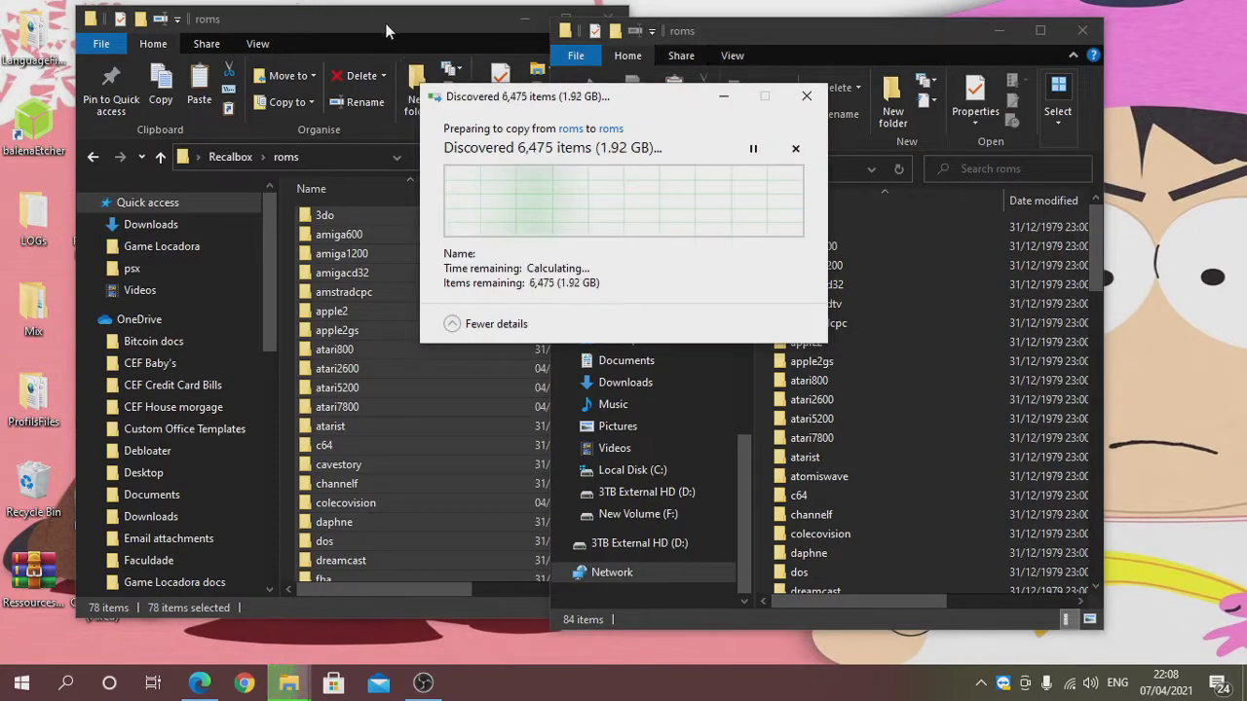
left_click(435, 16)
left_click(607, 19)
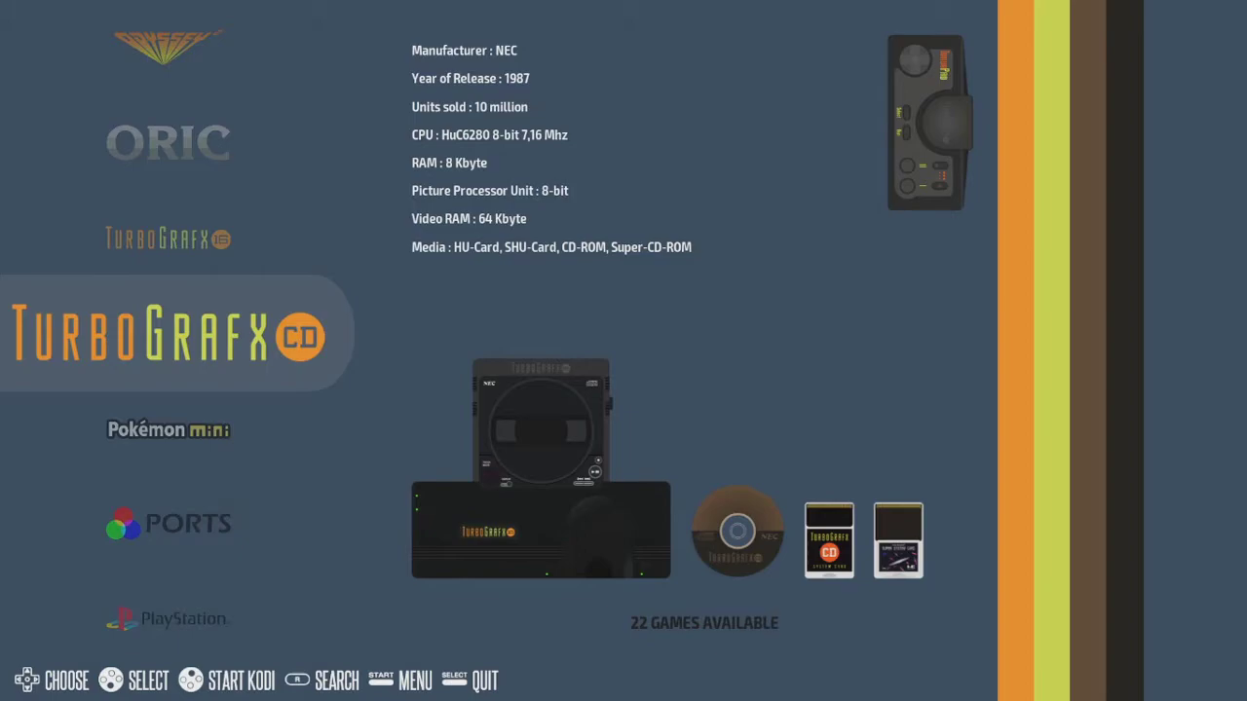
In Recalbox, look through the TurboGrafx CD game list to check each game's scraped artwork and description, and return to the system list.
key("Return")
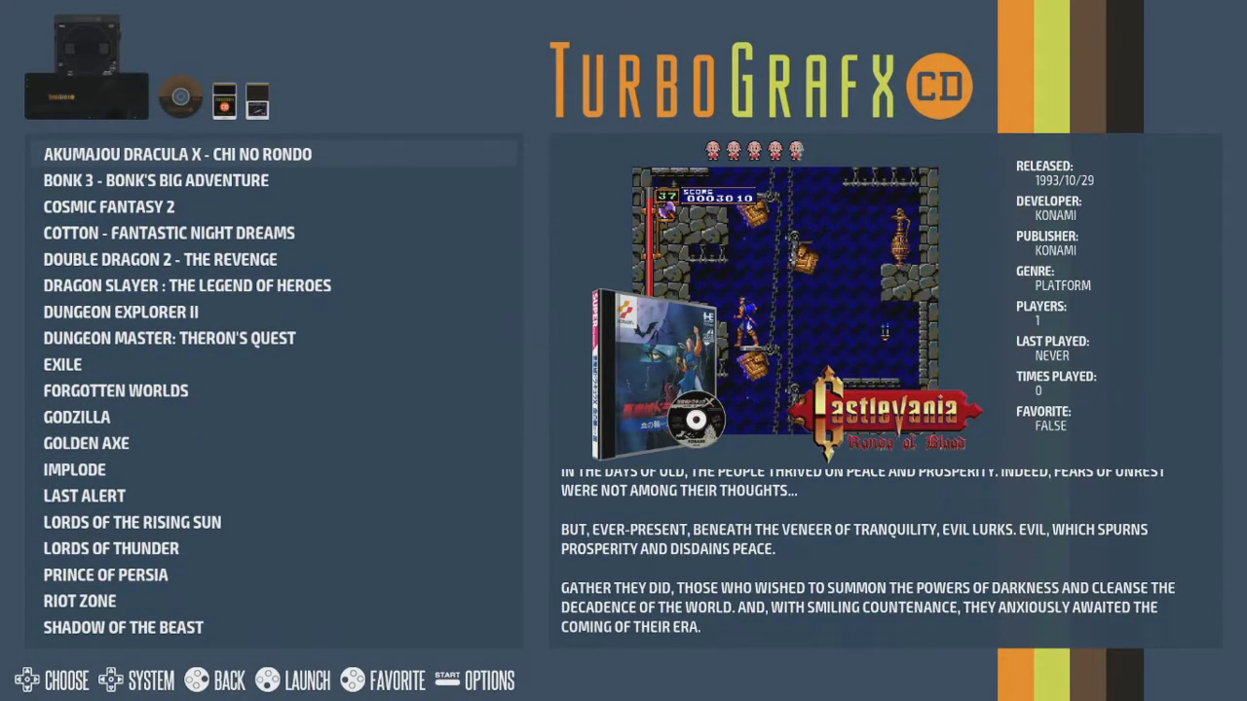
key("Down")
key("Down")
key("Down")
key("Down")
key("Down")
key("Down")
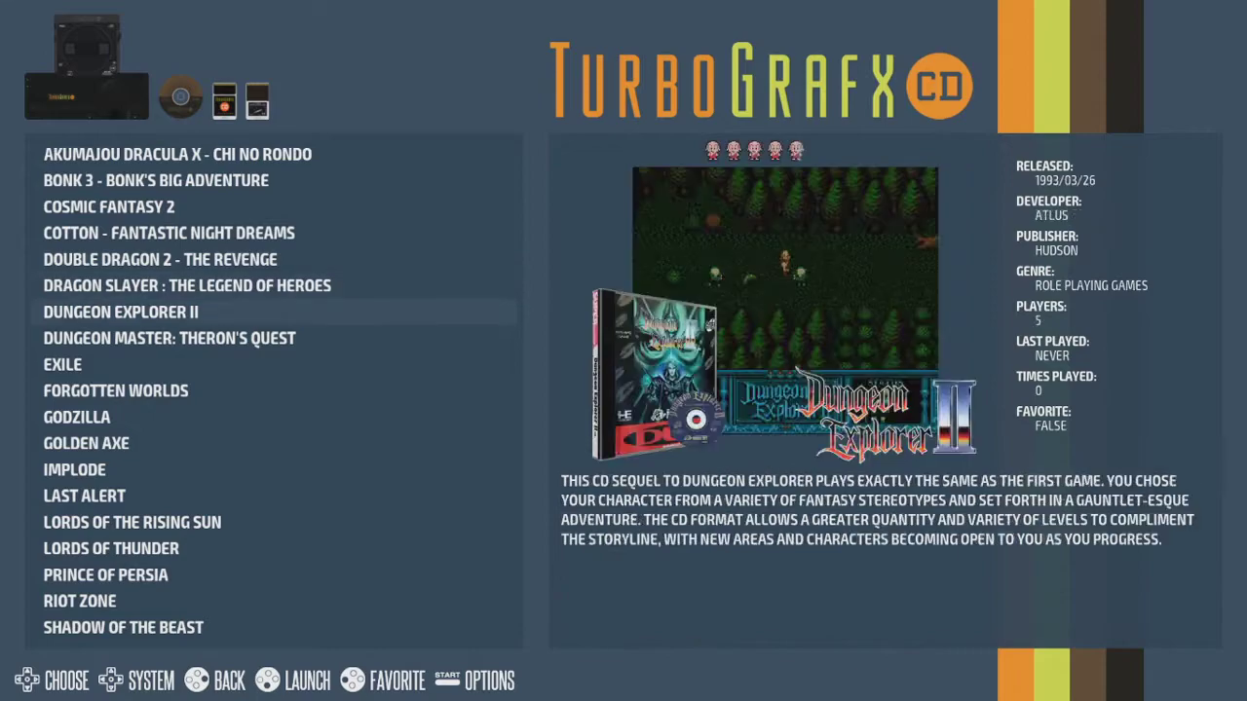
key("Down")
key("Down")
key("Down")
key("Down")
key("Down")
key("Down")
key("Down")
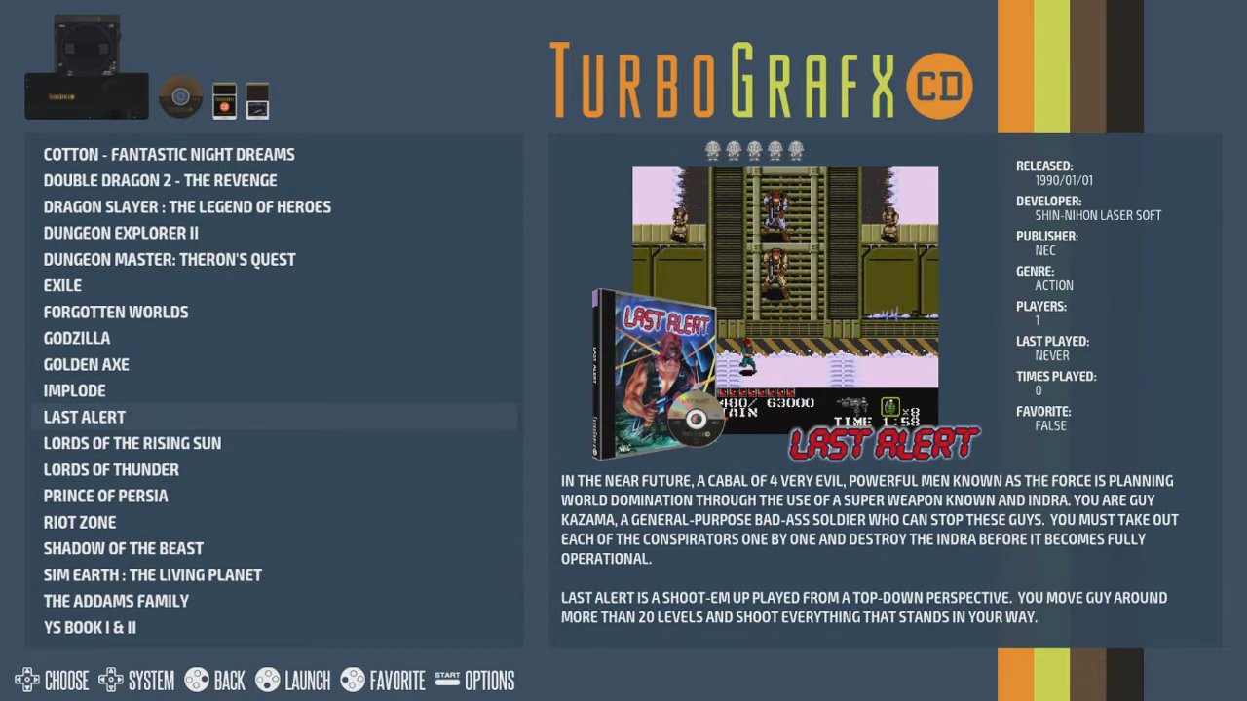
key("Up")
key("Down")
key("Down")
key("Down")
key("Down")
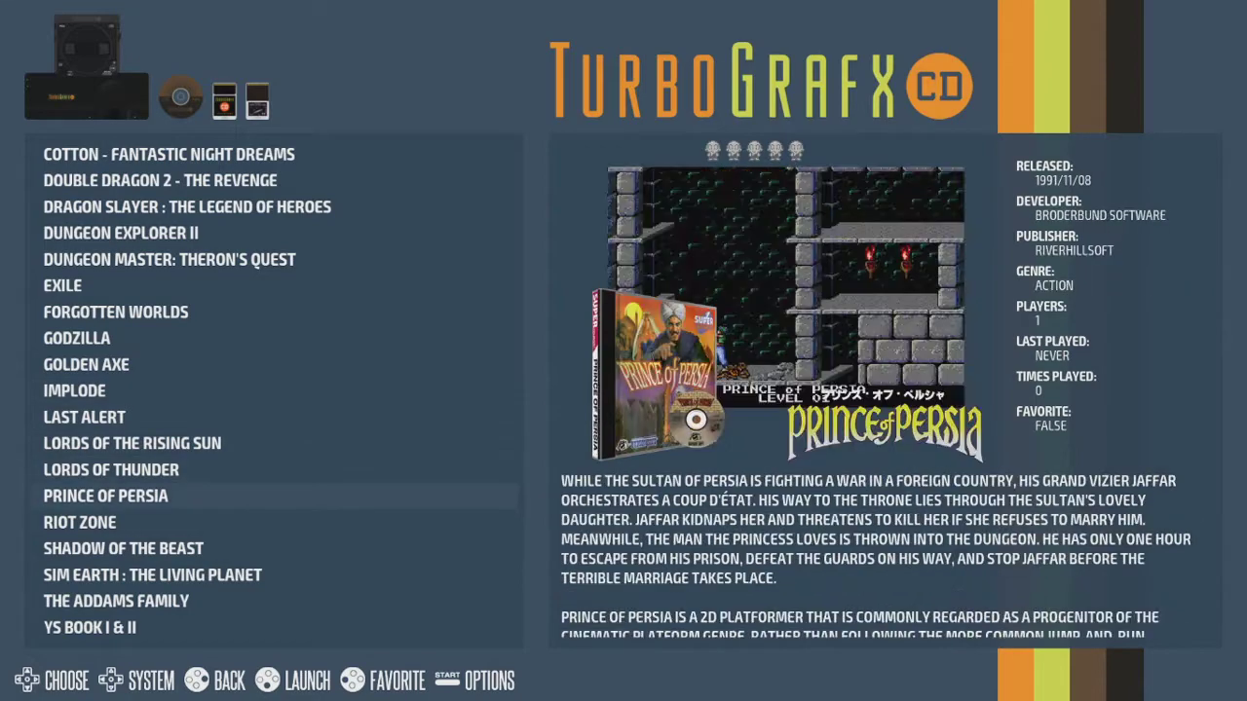
key("Escape")
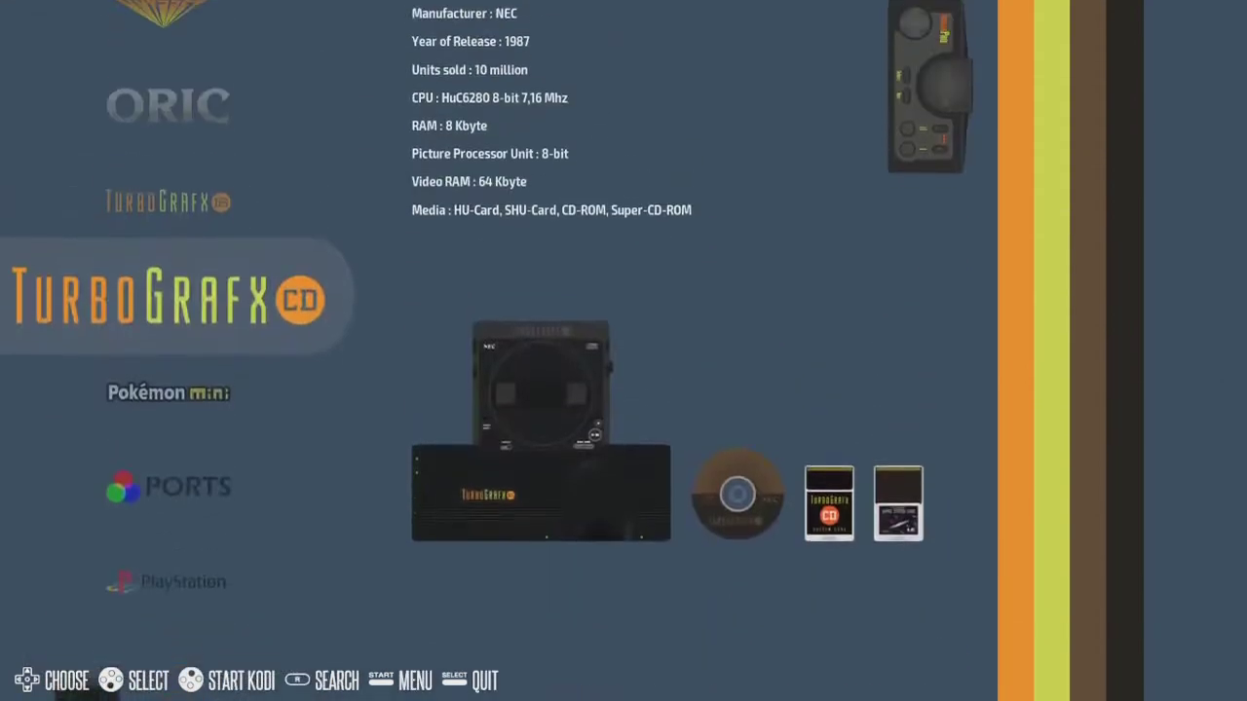
Browse the TurboGrafx 16 game list to examine the scraped artwork and descriptions, and return to the system list.
key("Up")
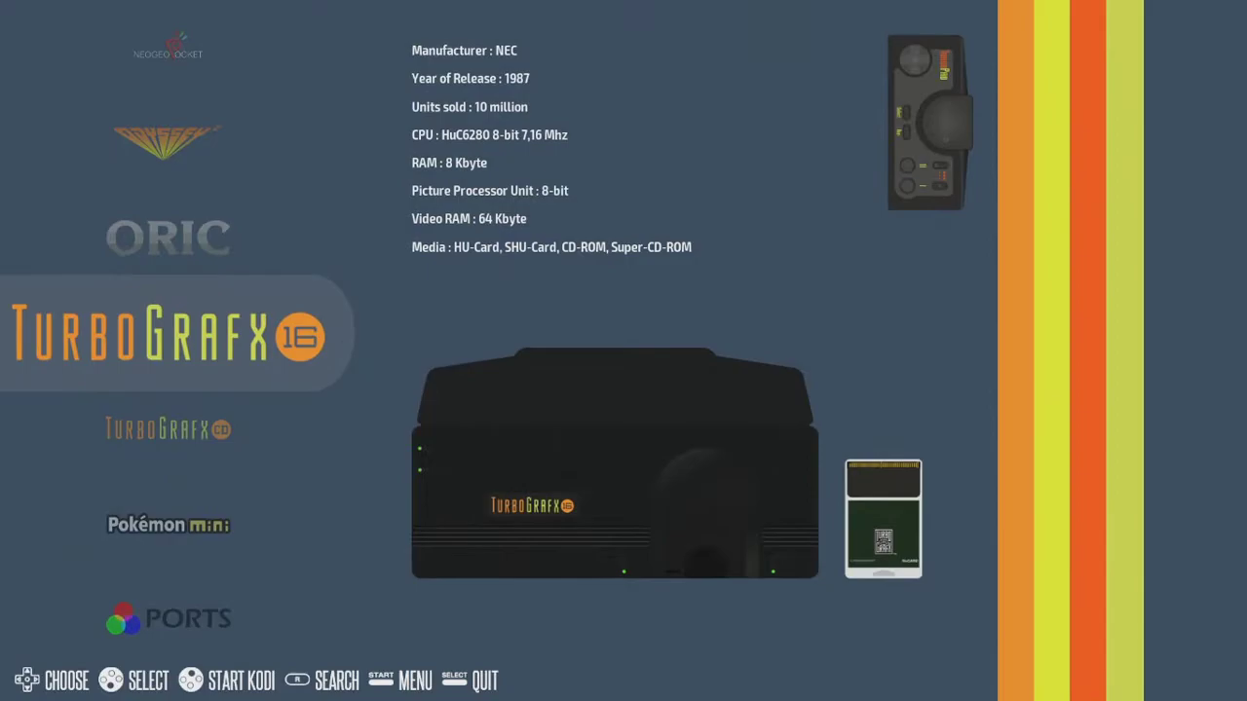
key("Return")
key("Down")
key("Down")
key("Down")
key("Down")
key("Down")
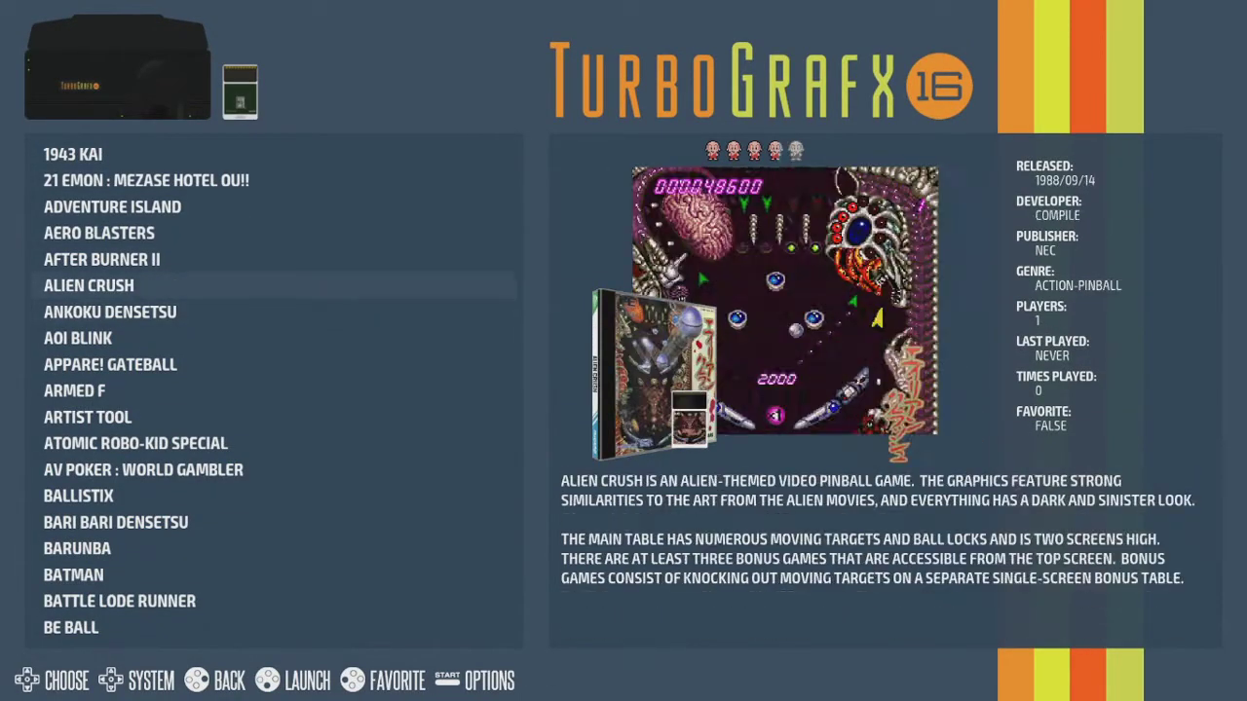
key("Up")
key("Up")
key("Up")
key("Down")
key("Down")
key("Down")
key("Down")
key("Down")
key("Down")
key("Down")
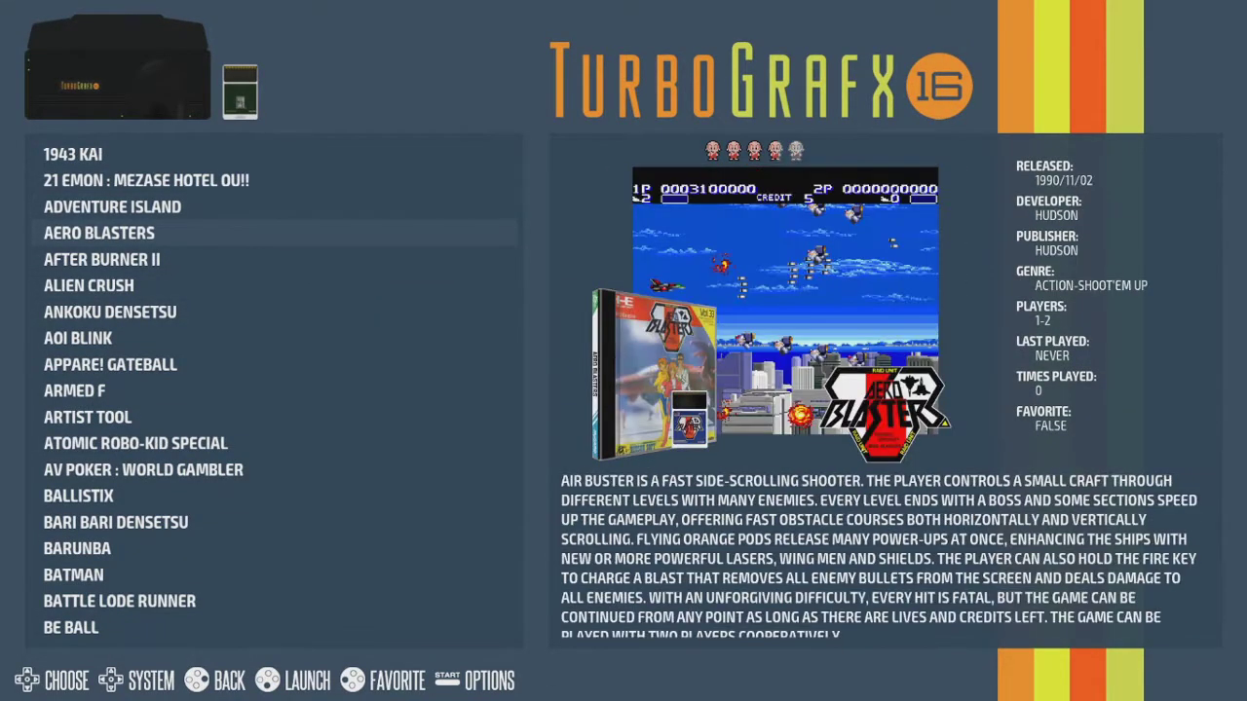
key("Down")
key("Down")
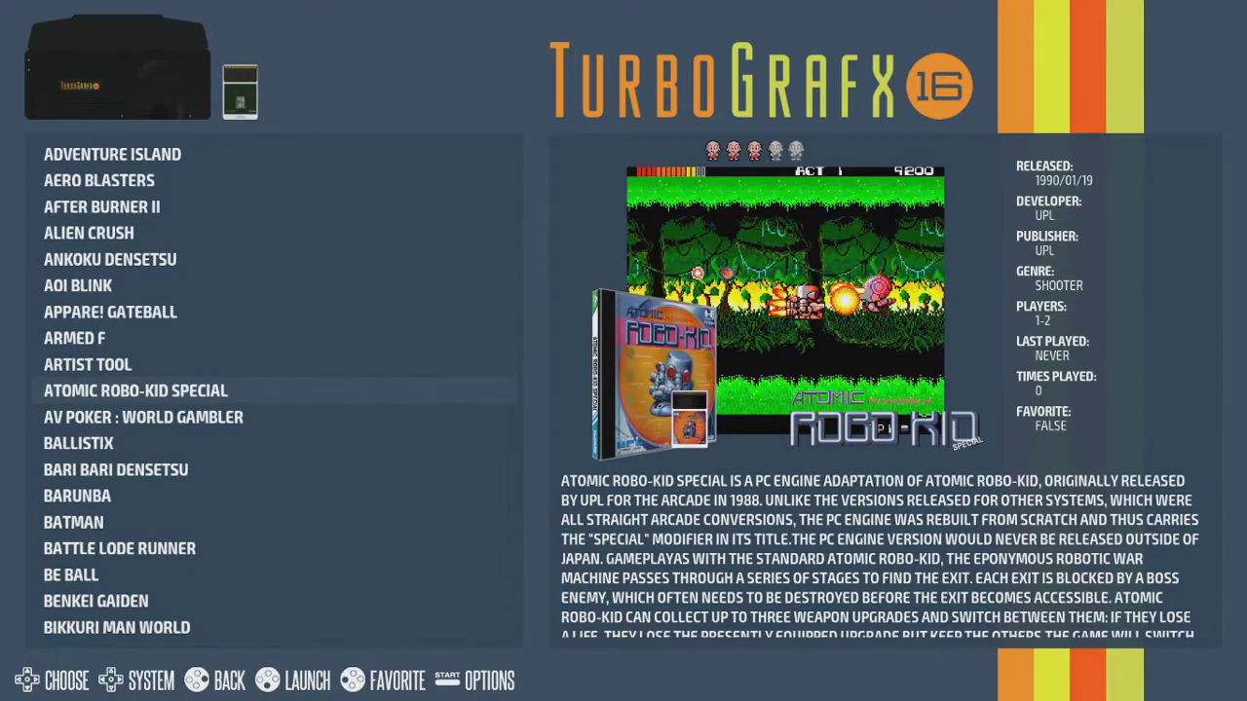
key("Escape")
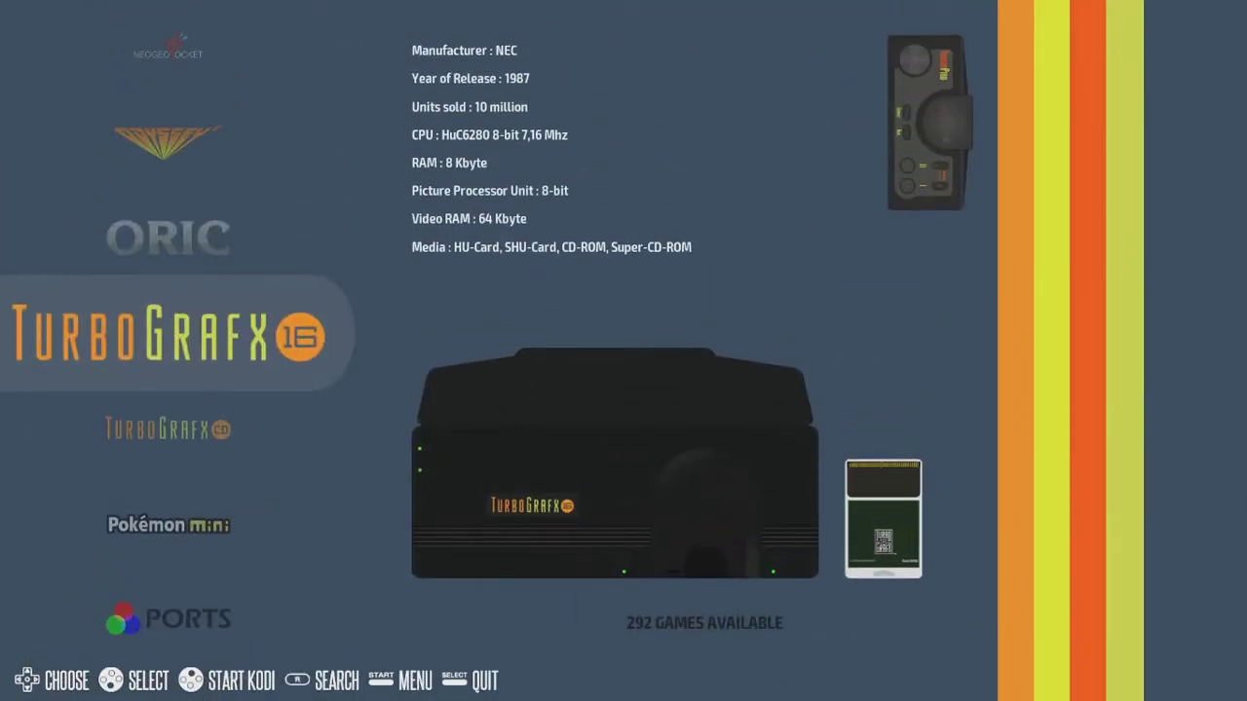
Open the PlayStation game list and compare the scraped media of Silent Hill, Samurai Spirits, Resident Evil and Real Bout Garou Densetsu Special.
key("Down")
key("Down")
key("Down")
key("Down")
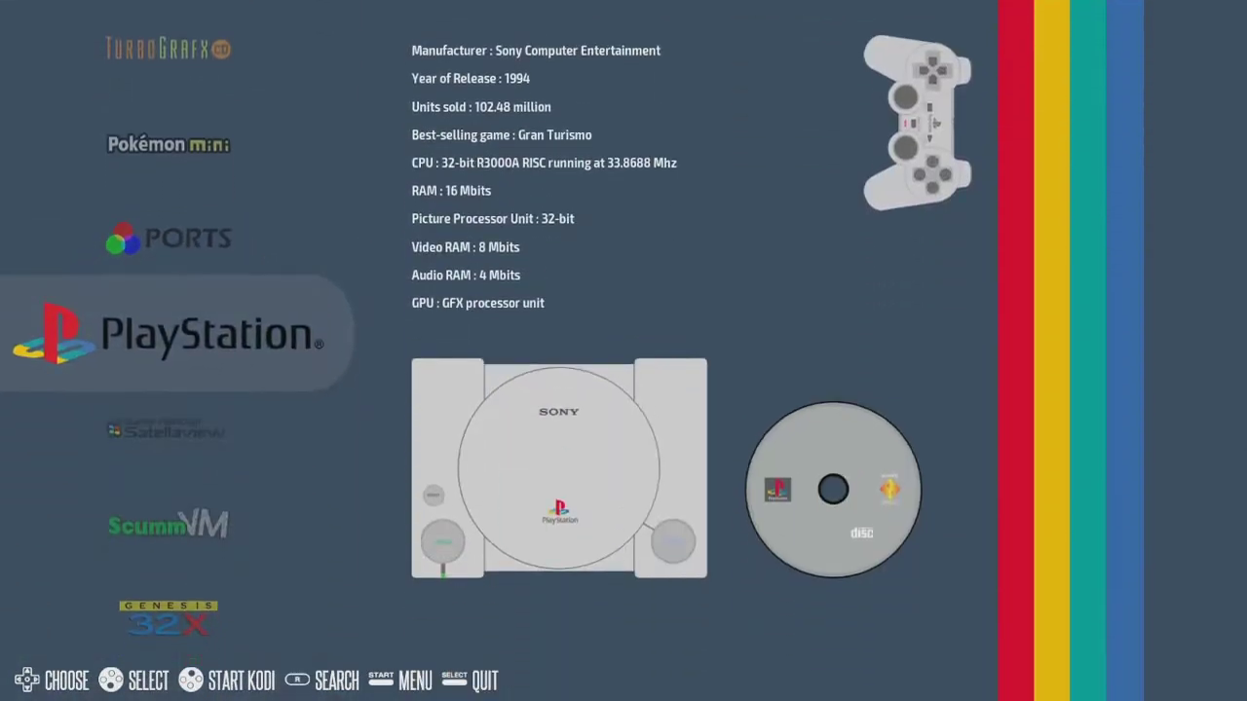
key("Return")
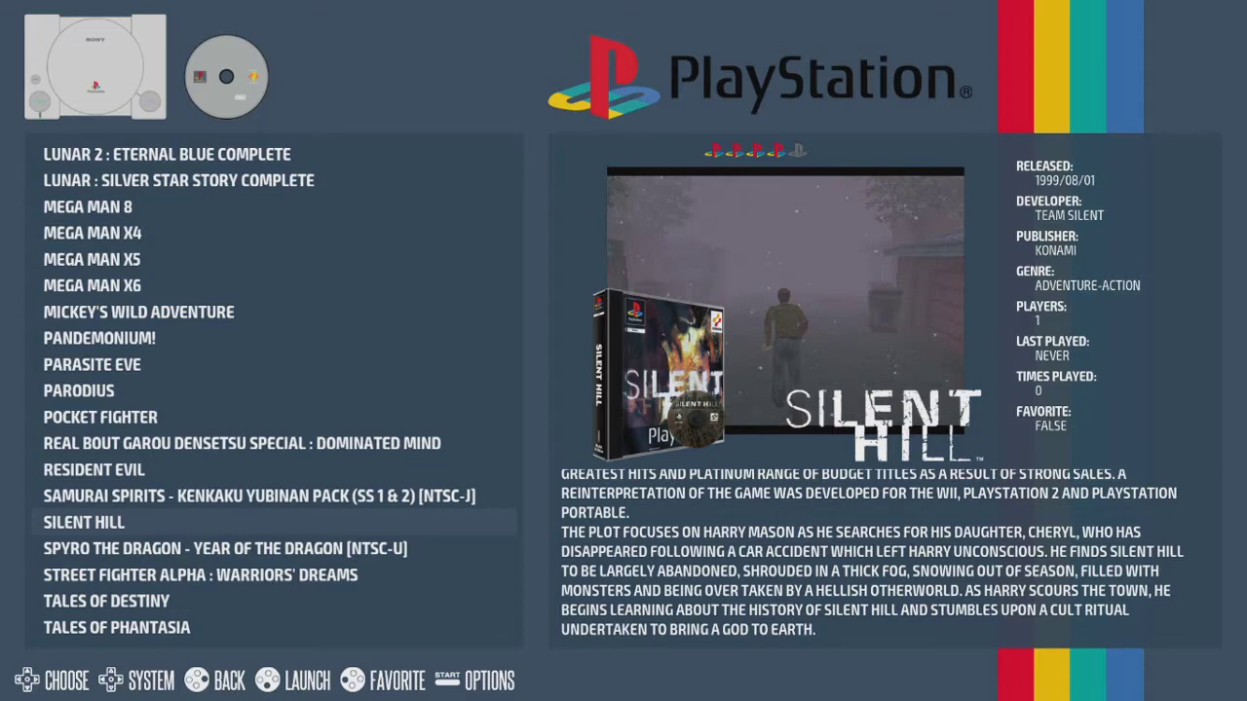
key("Up")
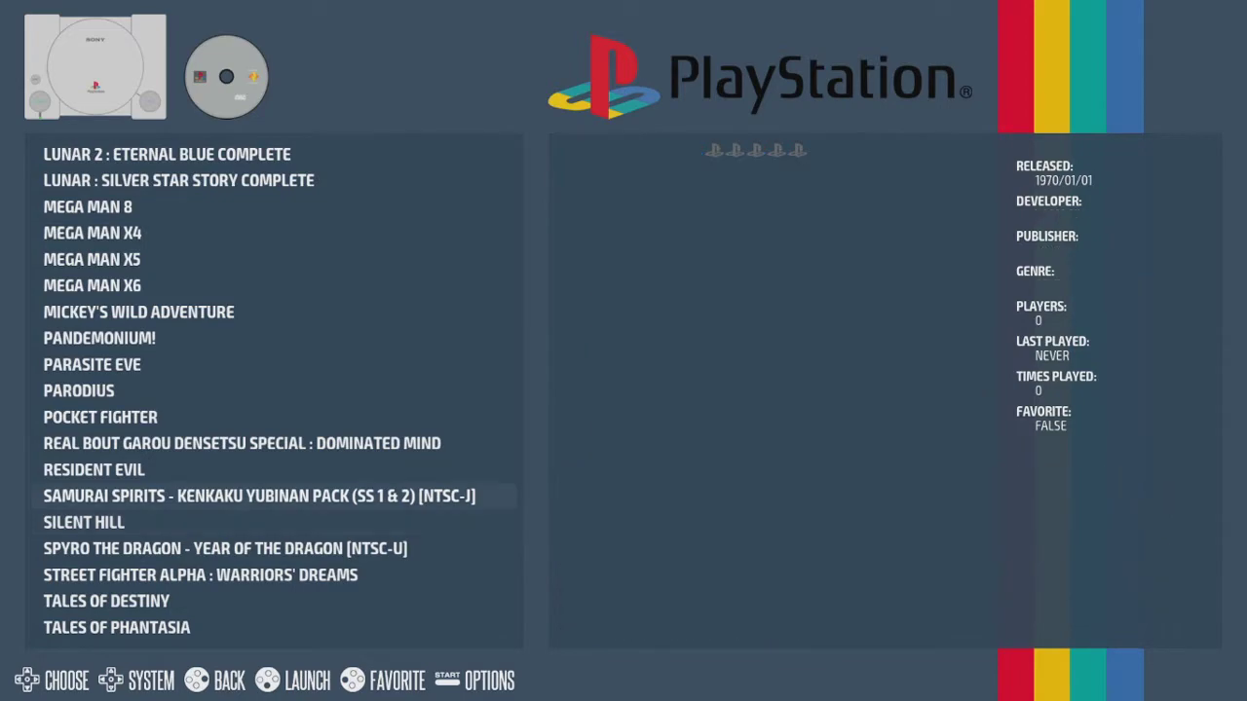
key("Up")
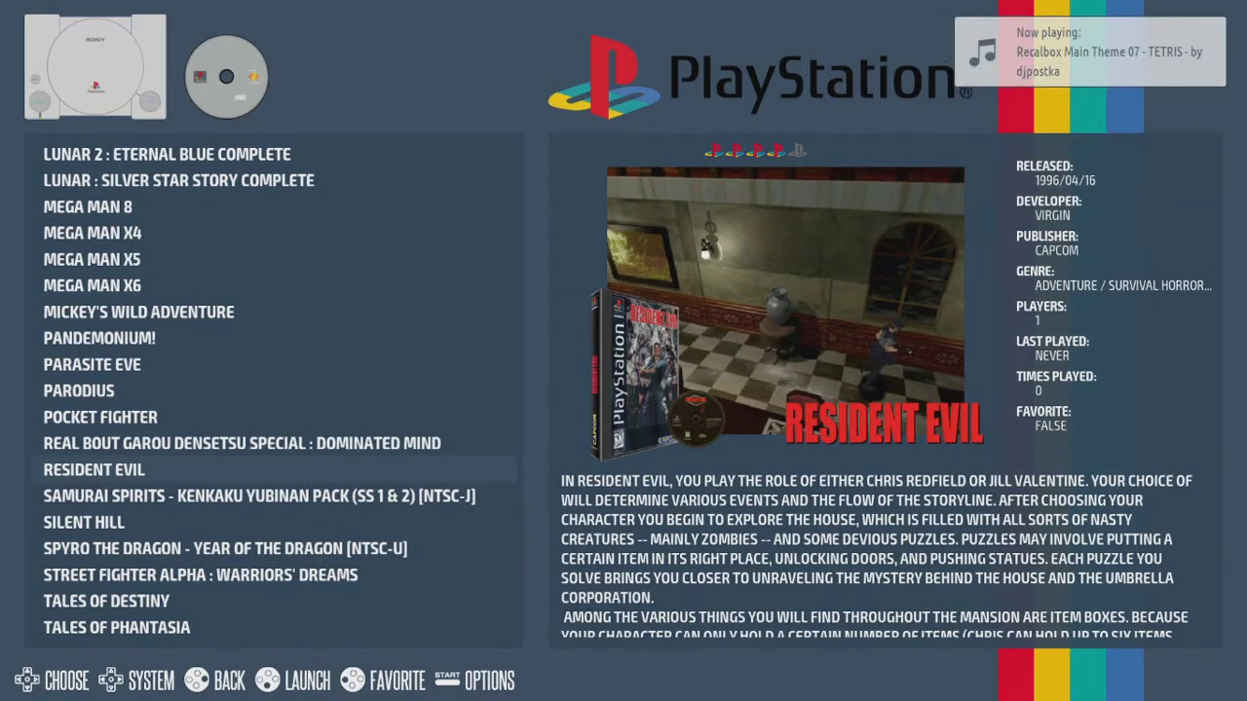
key("Up")
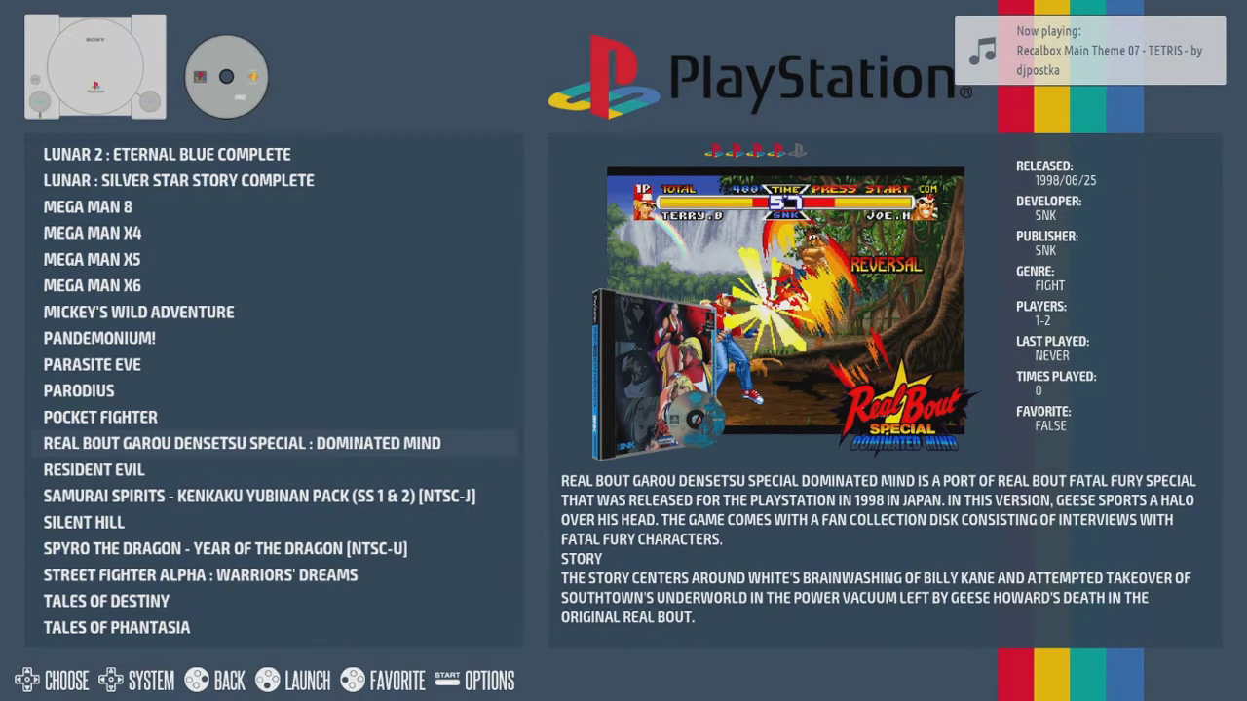
key("Down")
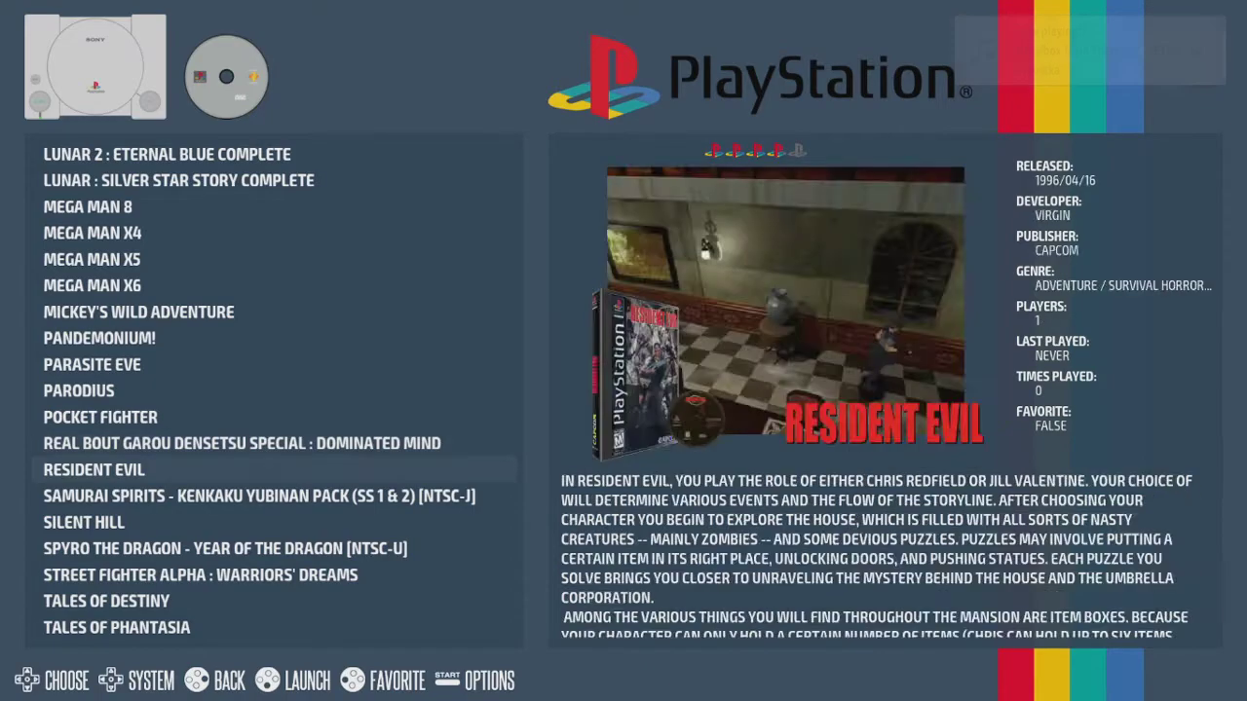
Find Mickey's Wild Adventure in the PlayStation game list and launch it.
key("Down")
key("Down")
key("Up")
key("Up")
key("Up")
key("Up")
key("Up")
key("Up")
key("Up")
key("Up")
key("Up")
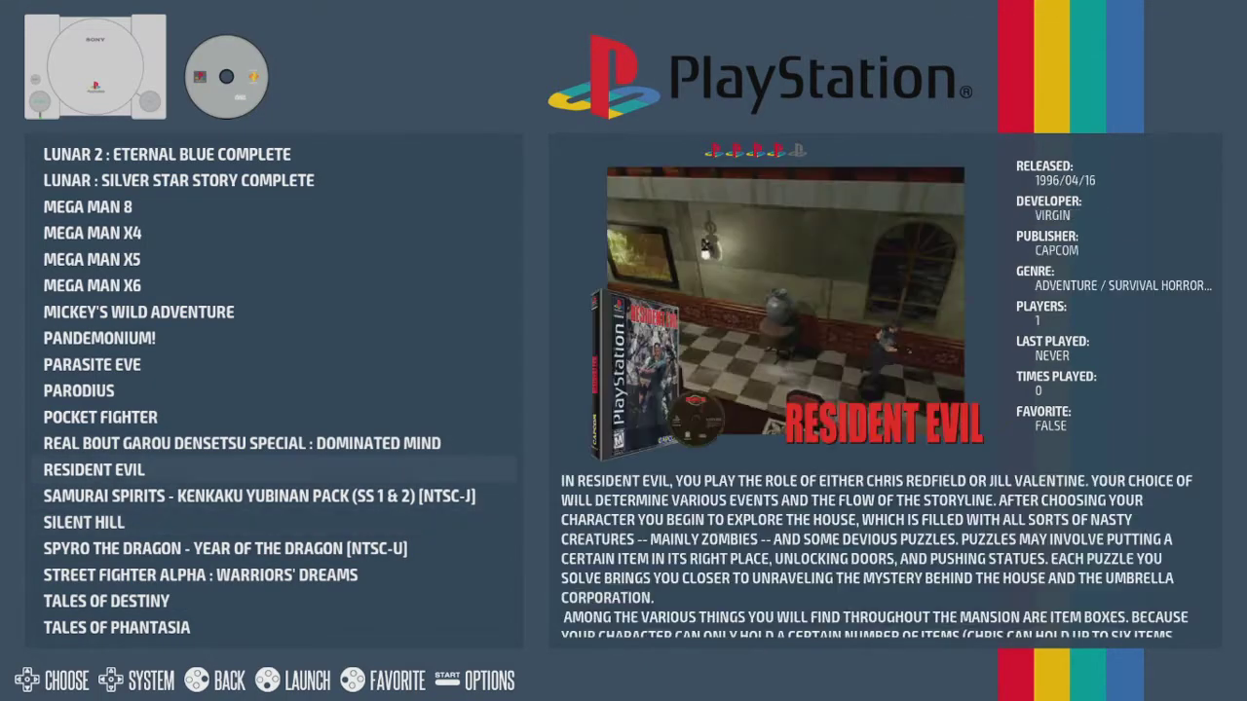
key("Down")
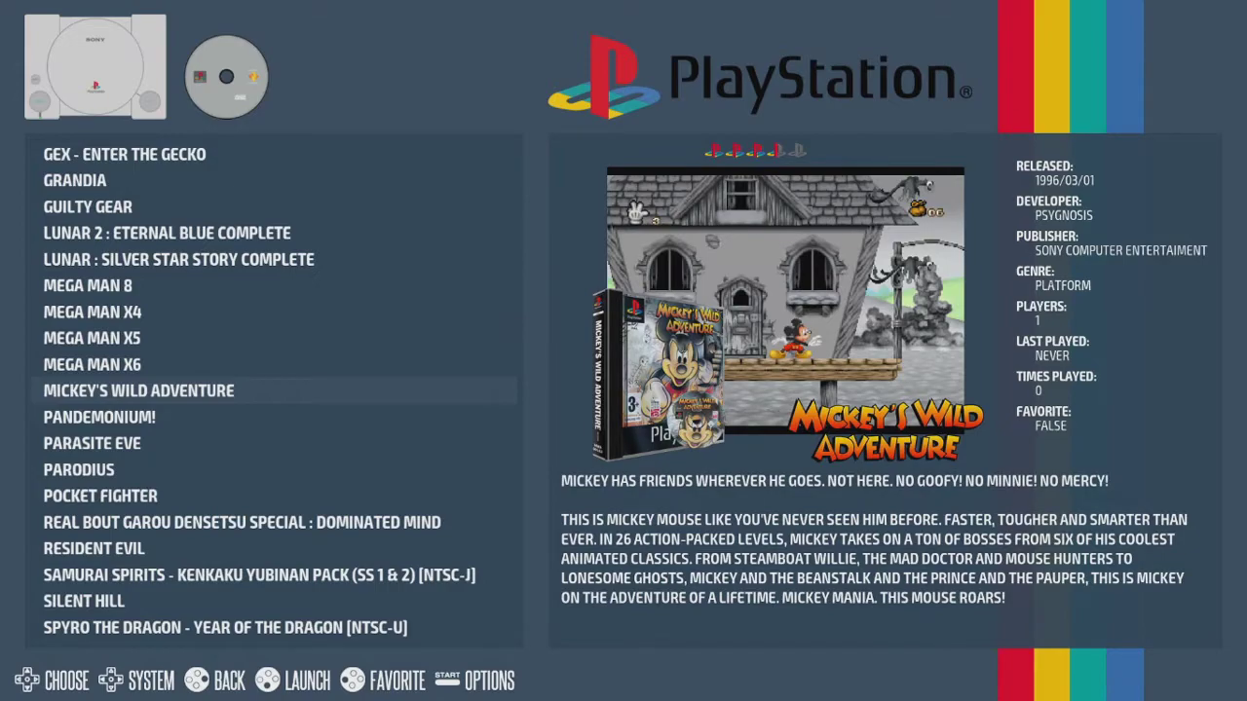
key("Return")
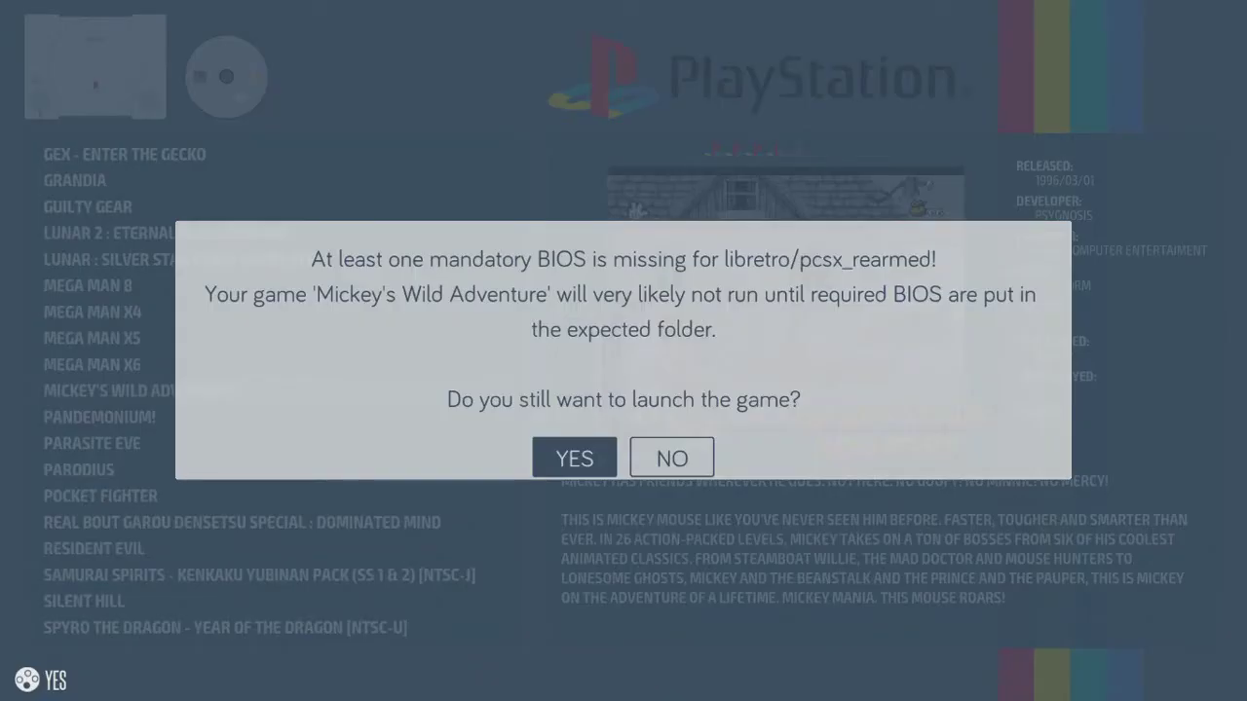